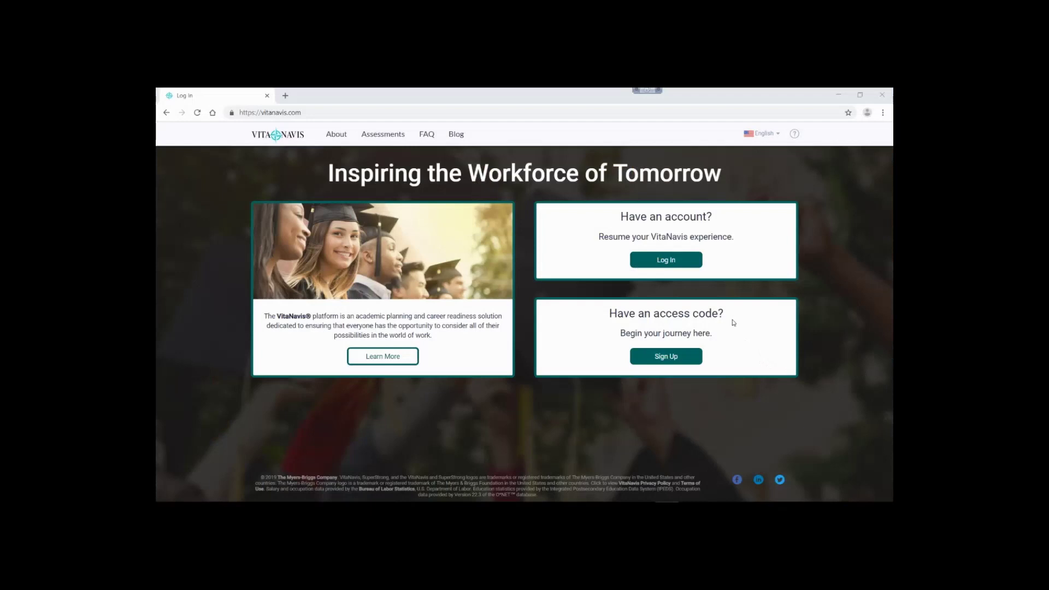
# - Log in and open the Analytics > Demographics dashboard for Placement University
pyautogui.click(684, 268)
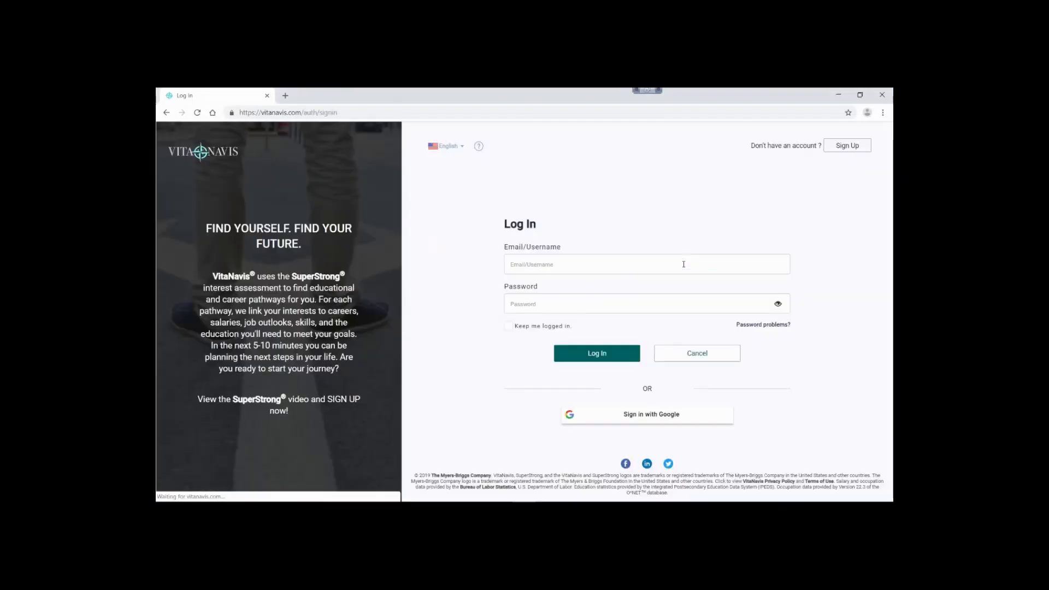
pyautogui.click(598, 354)
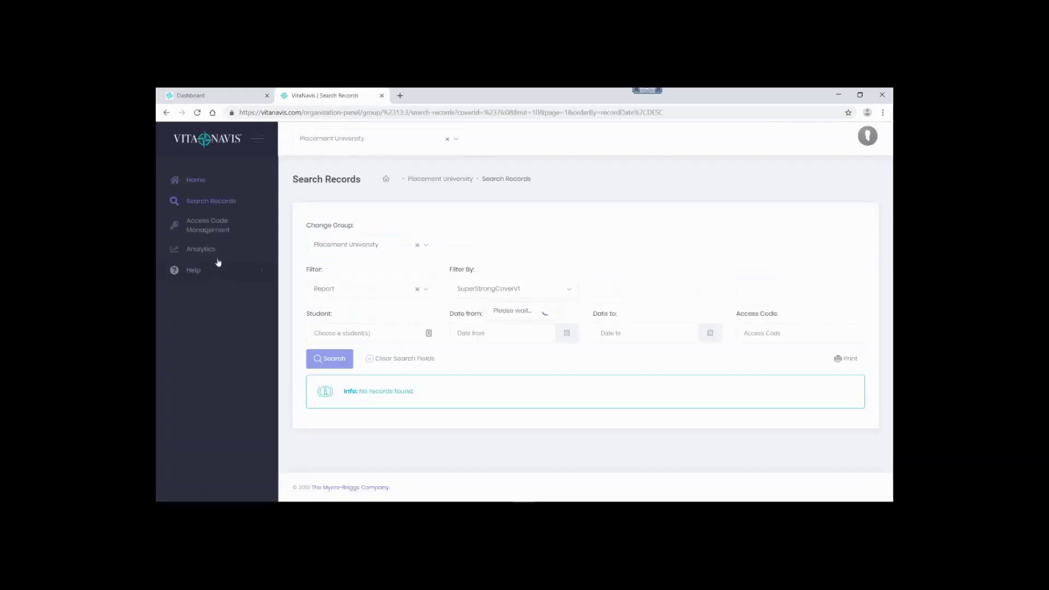
pyautogui.click(211, 250)
pyautogui.click(210, 268)
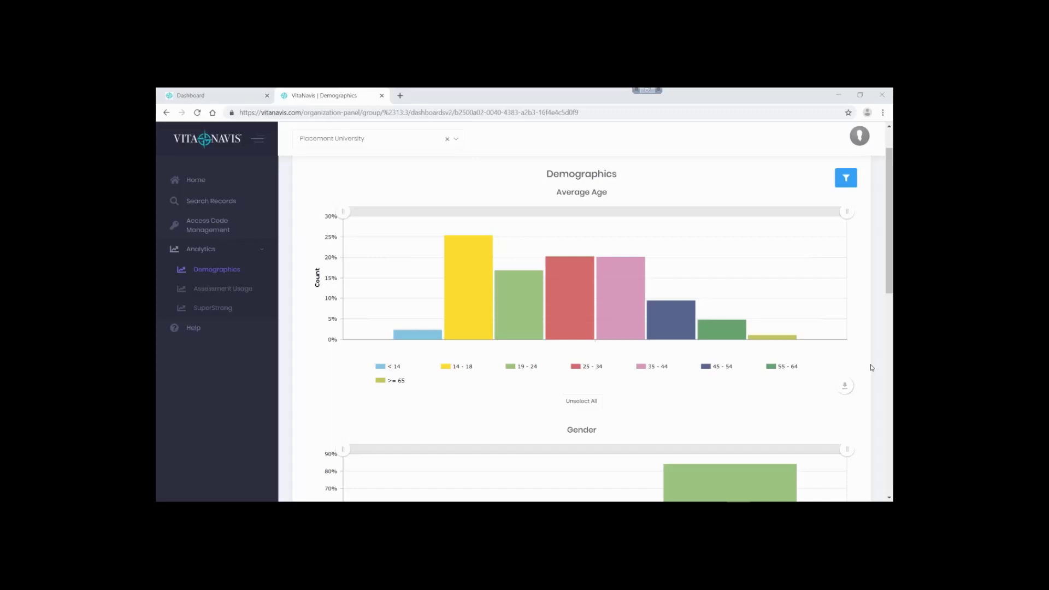
# - Hide the N/A category in the Ethnicity chart to rescale the remaining ethnicities
pyautogui.scroll(-5, 871, 366)
pyautogui.scroll(-4, 871, 367)
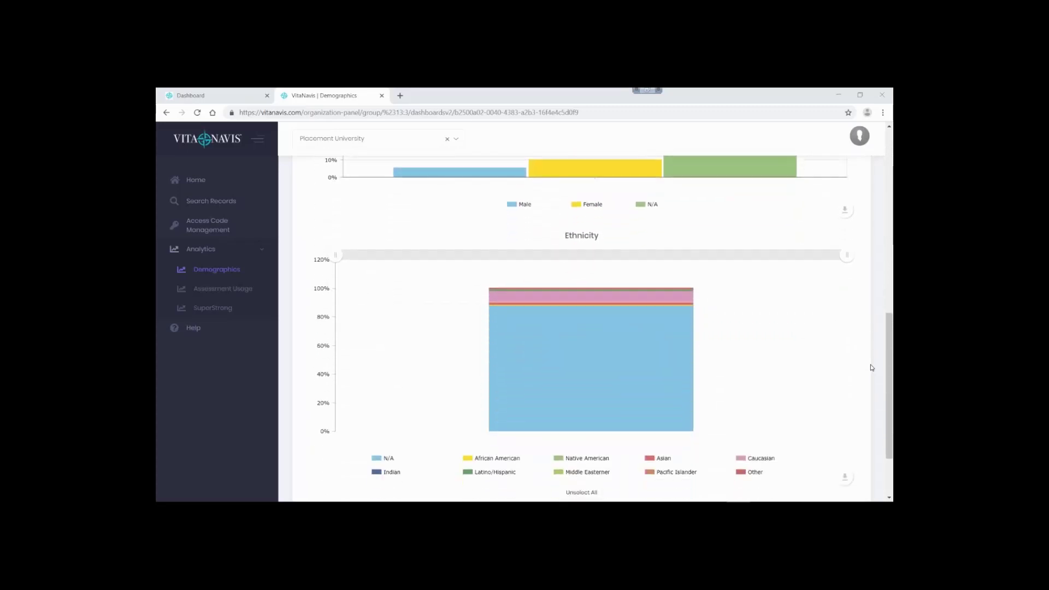
pyautogui.moveTo(700, 351)
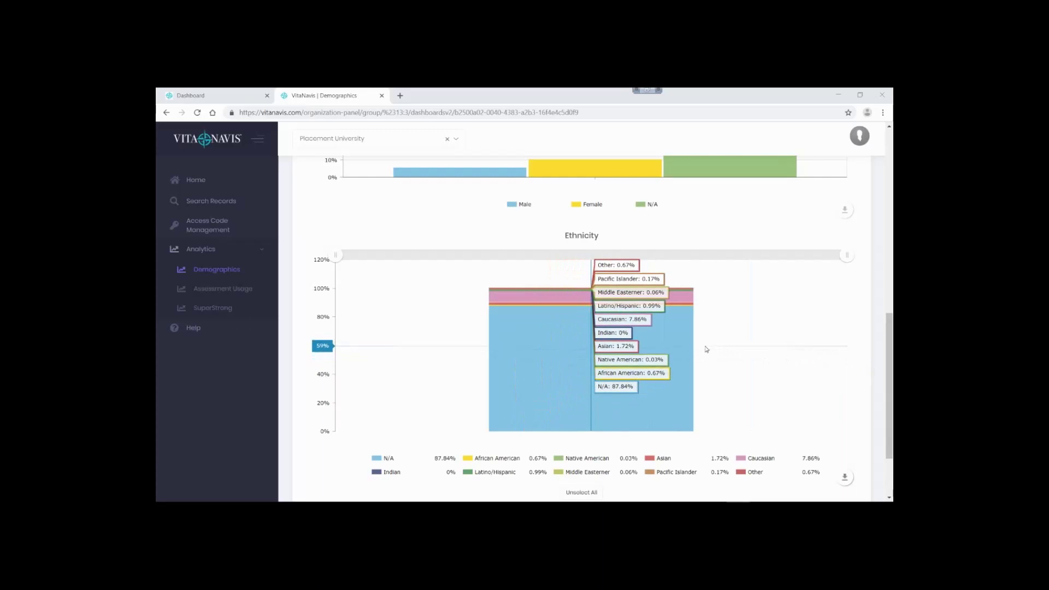
pyautogui.click(389, 461)
pyautogui.moveTo(519, 410)
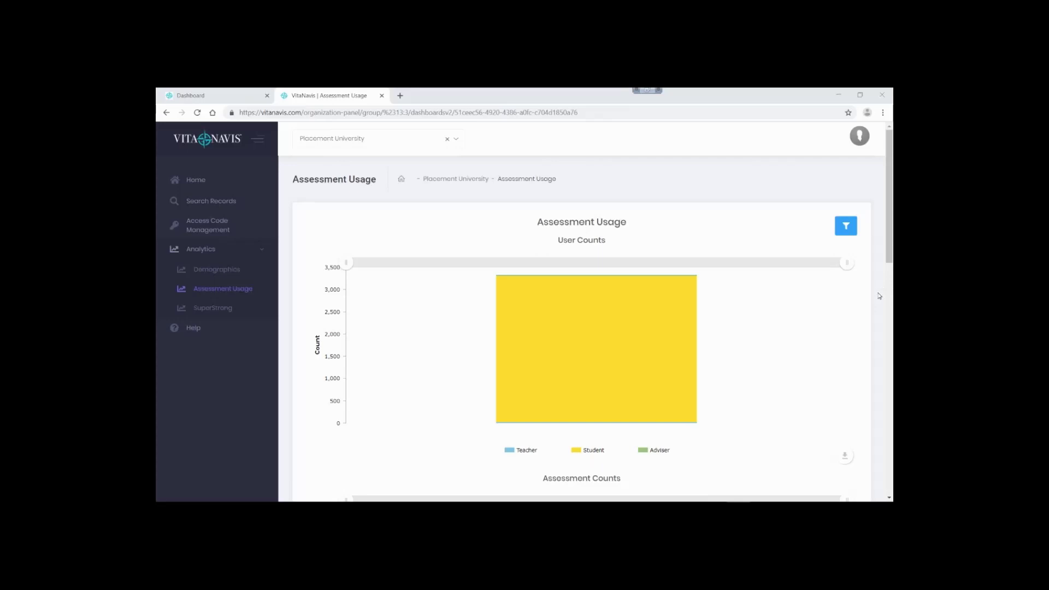
# - Hide the Student series from the User Counts chart
pyautogui.scroll(-5, 879, 296)
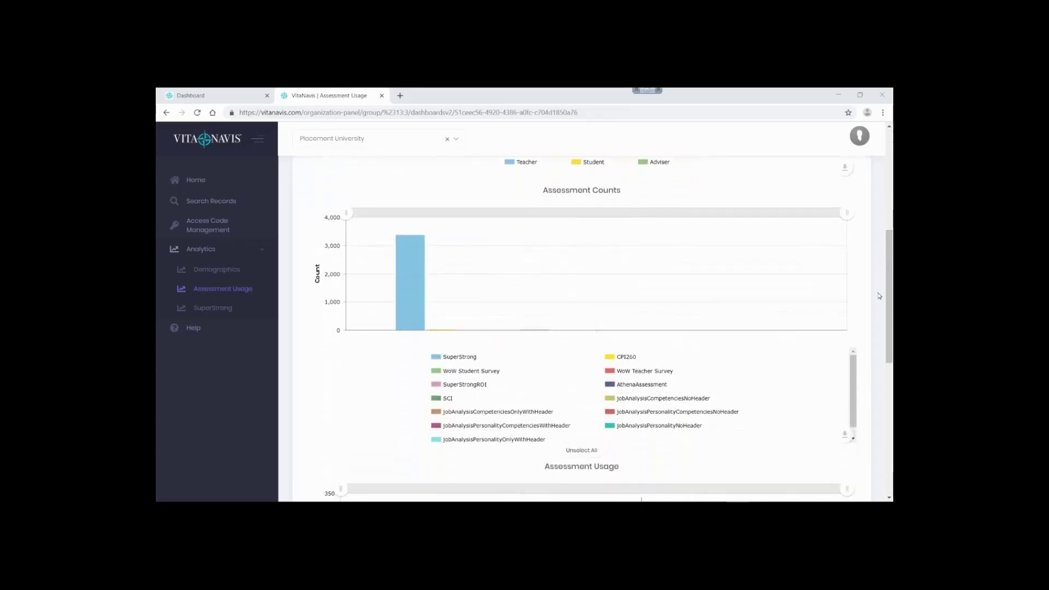
pyautogui.scroll(-4, 879, 296)
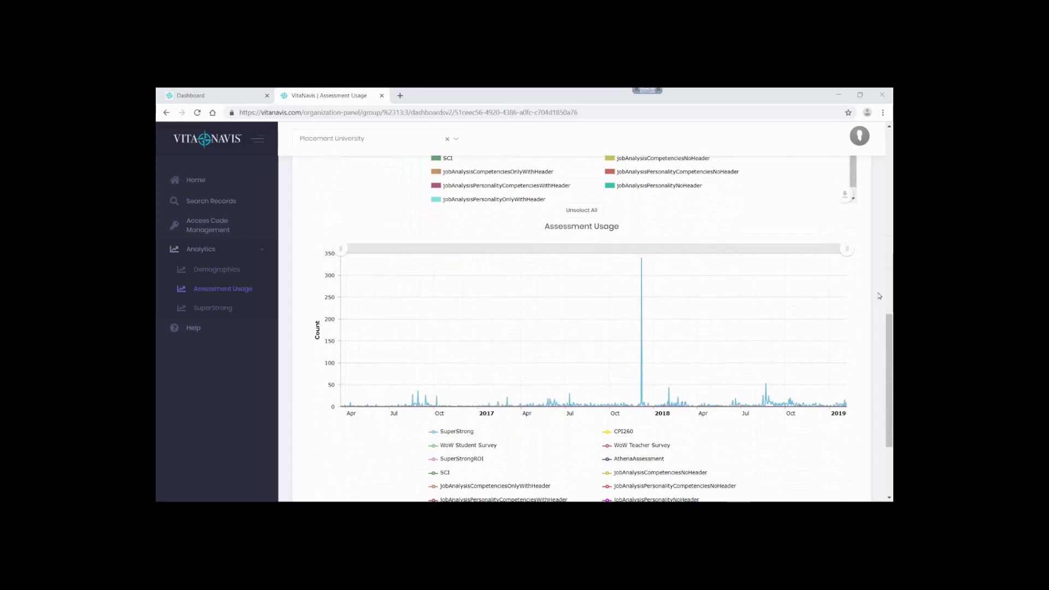
pyautogui.scroll(9, 879, 295)
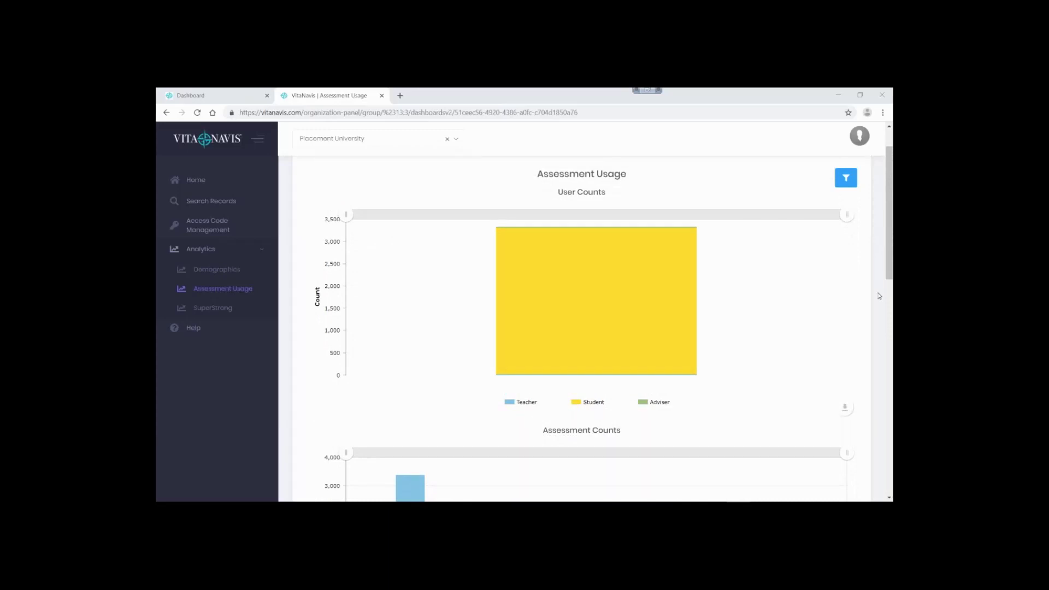
pyautogui.moveTo(717, 322)
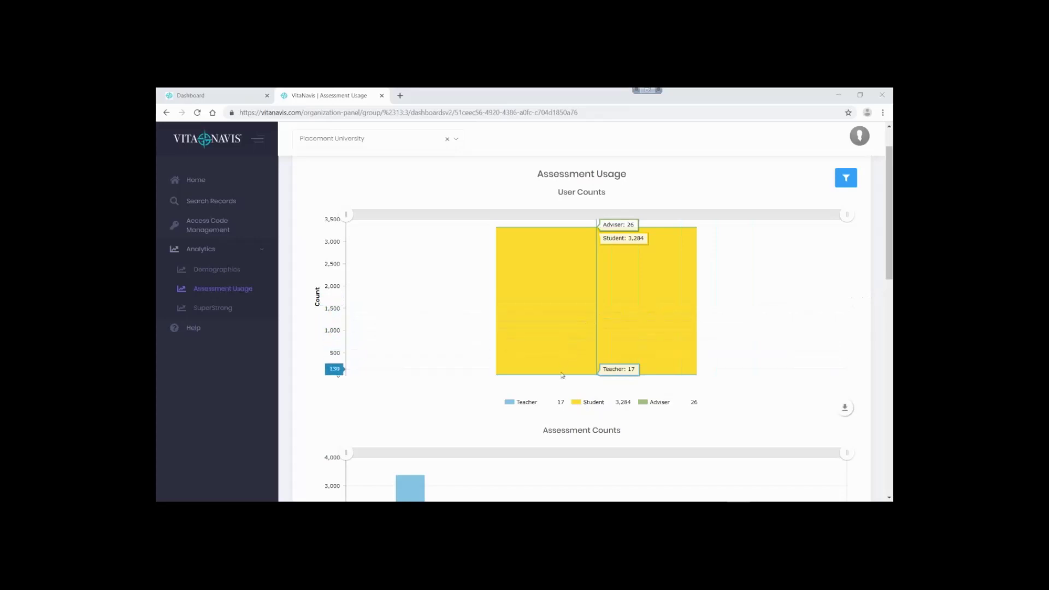
pyautogui.click(589, 403)
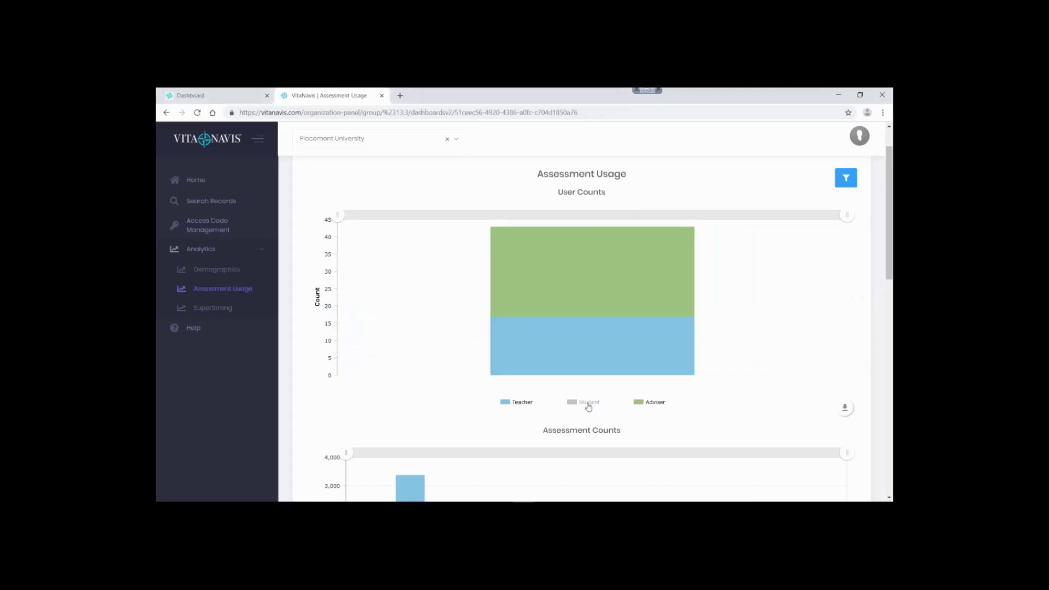
pyautogui.moveTo(610, 343)
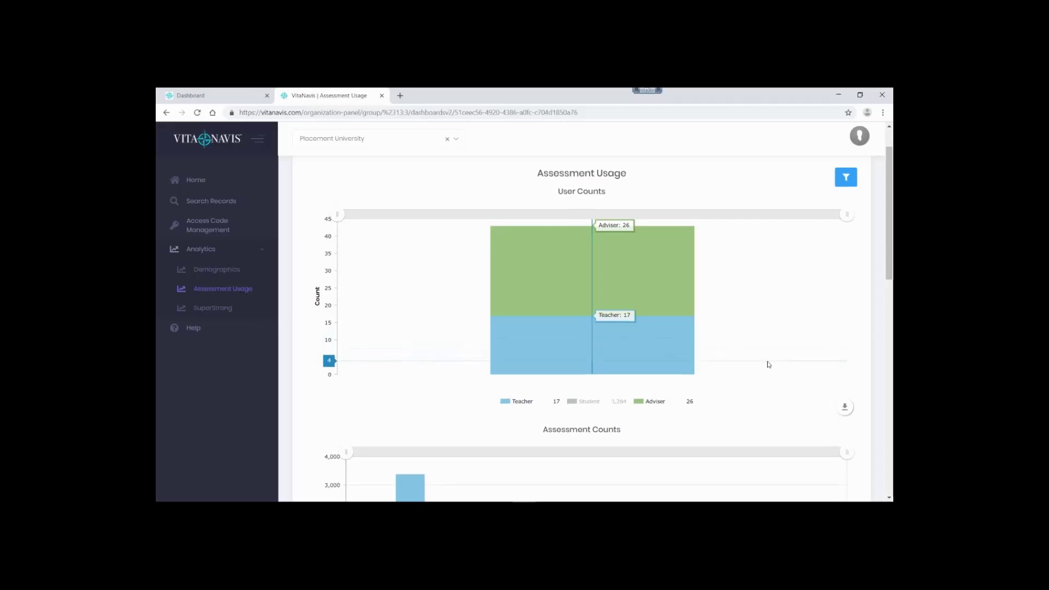
# - Hide SuperStrong from the Assessment Counts chart, leaving CPI260 (21) in the lead
pyautogui.scroll(-3, 768, 364)
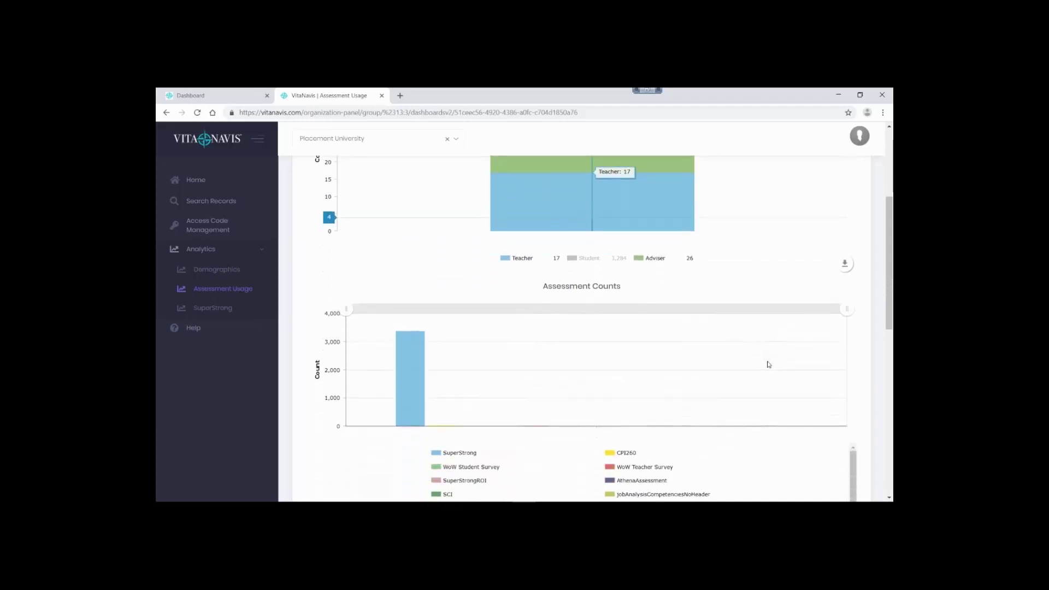
pyautogui.scroll(-1, 769, 365)
pyautogui.scroll(-1, 769, 364)
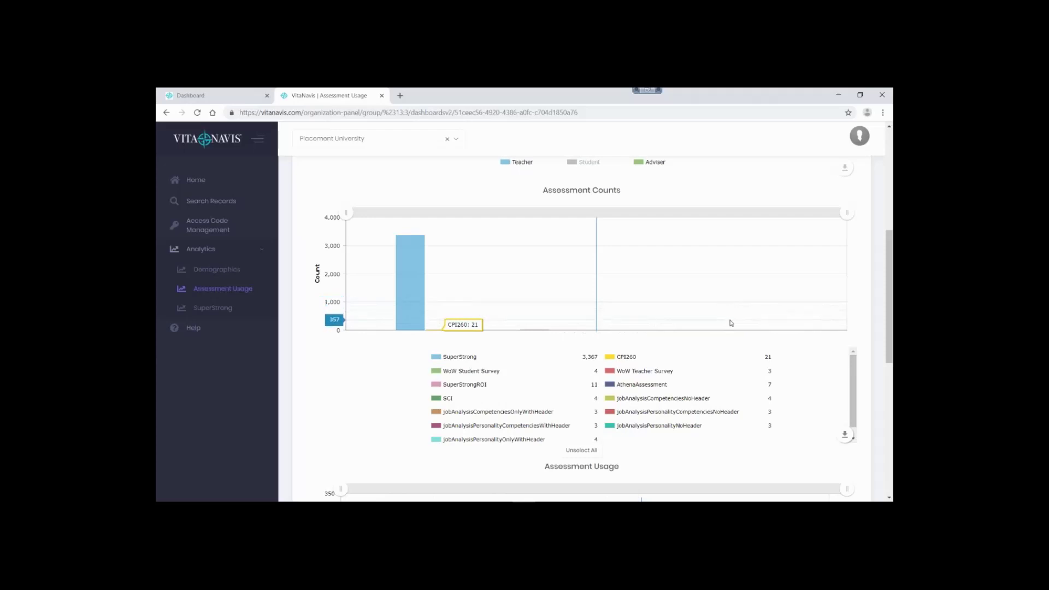
pyautogui.click(457, 359)
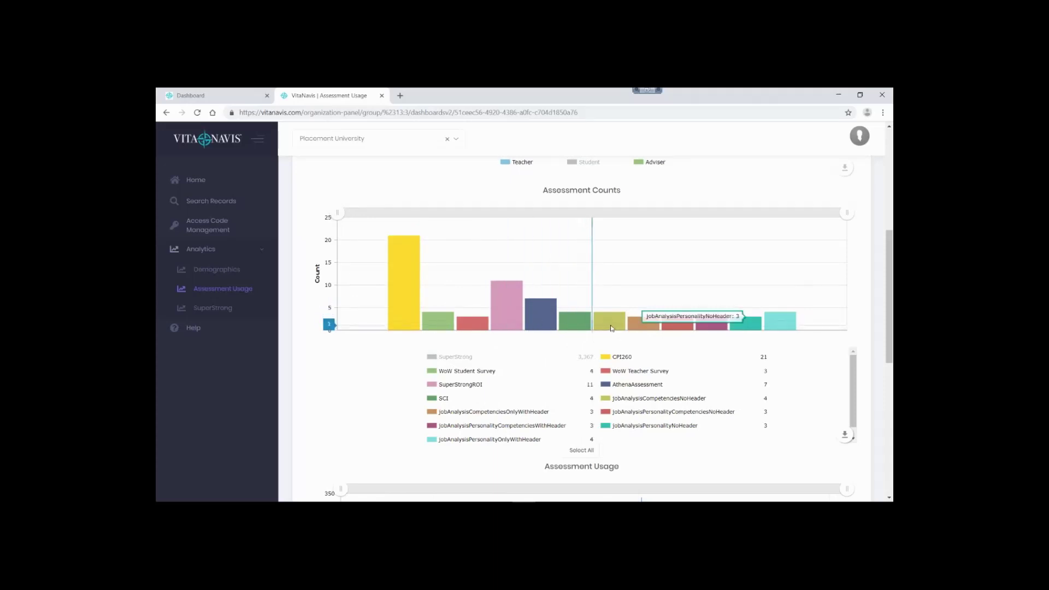
# - Clear all series from the Assessment Usage timeline and plot only SuperStrong
pyautogui.scroll(-1, 739, 393)
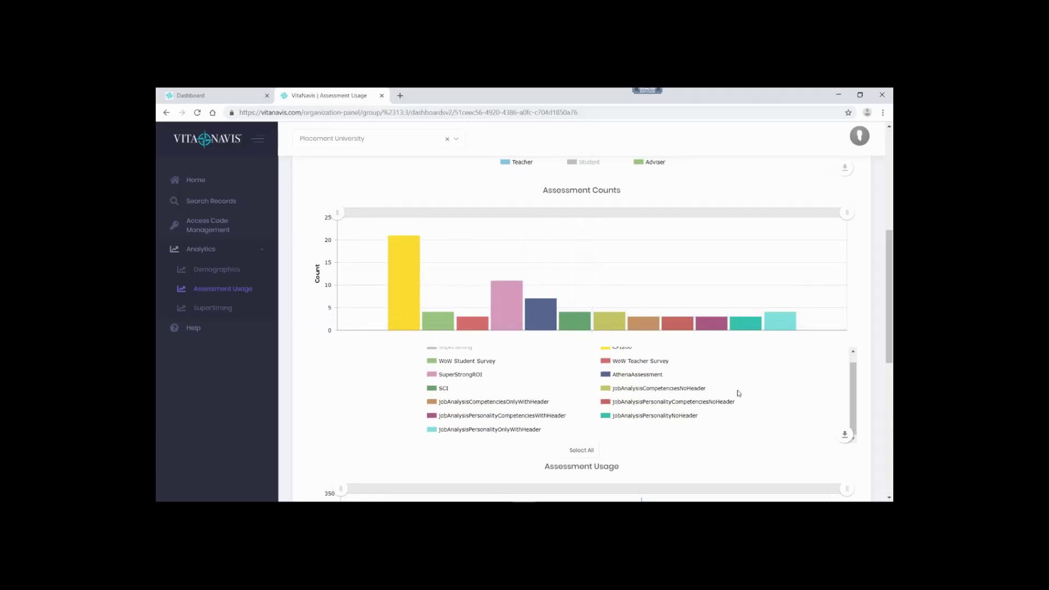
pyautogui.scroll(-4, 862, 415)
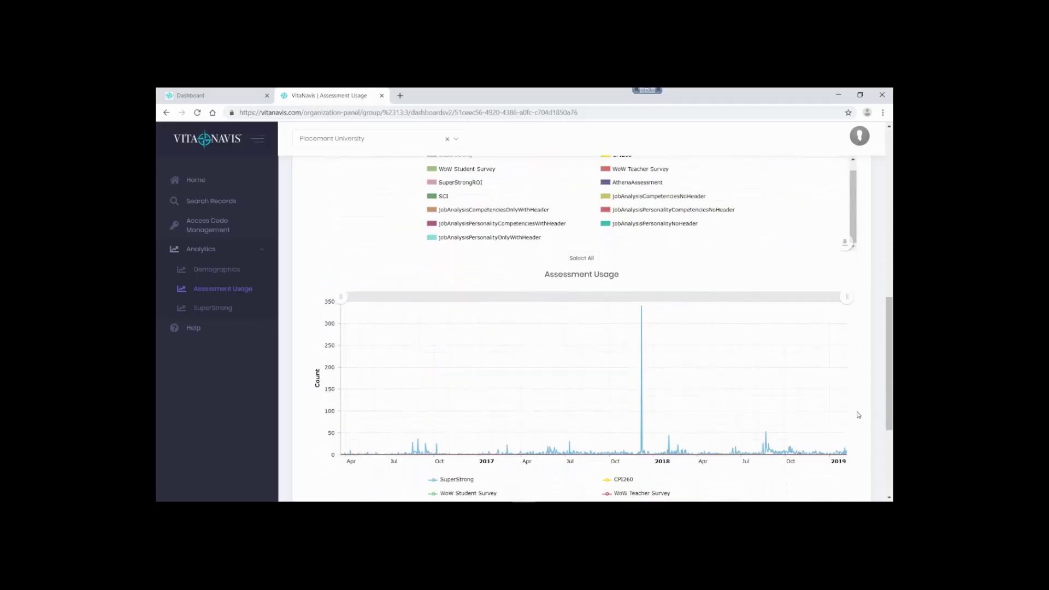
pyautogui.scroll(-2, 857, 415)
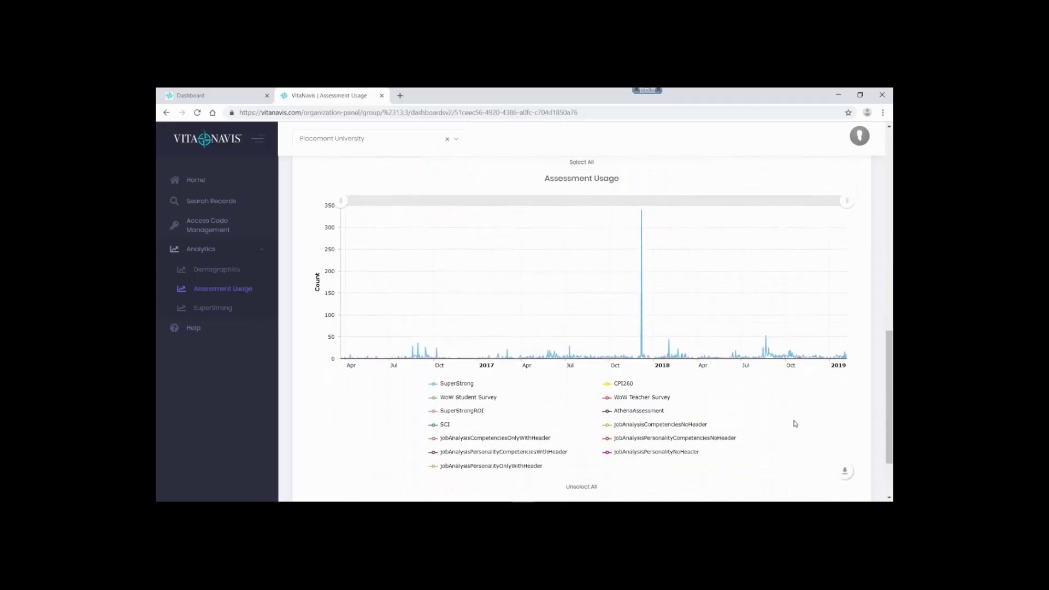
pyautogui.scroll(-1, 777, 420)
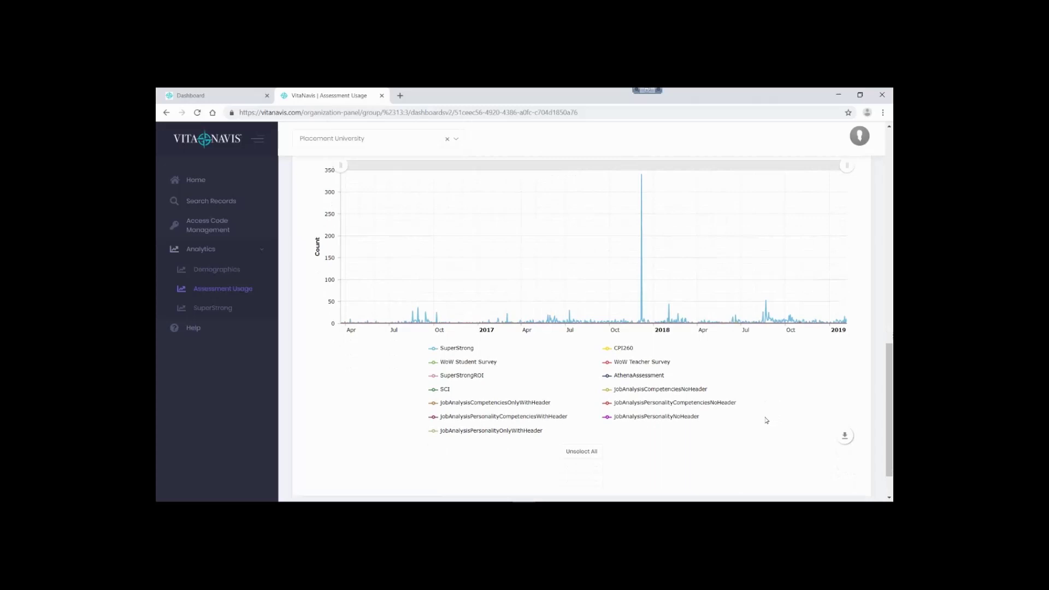
pyautogui.click(589, 440)
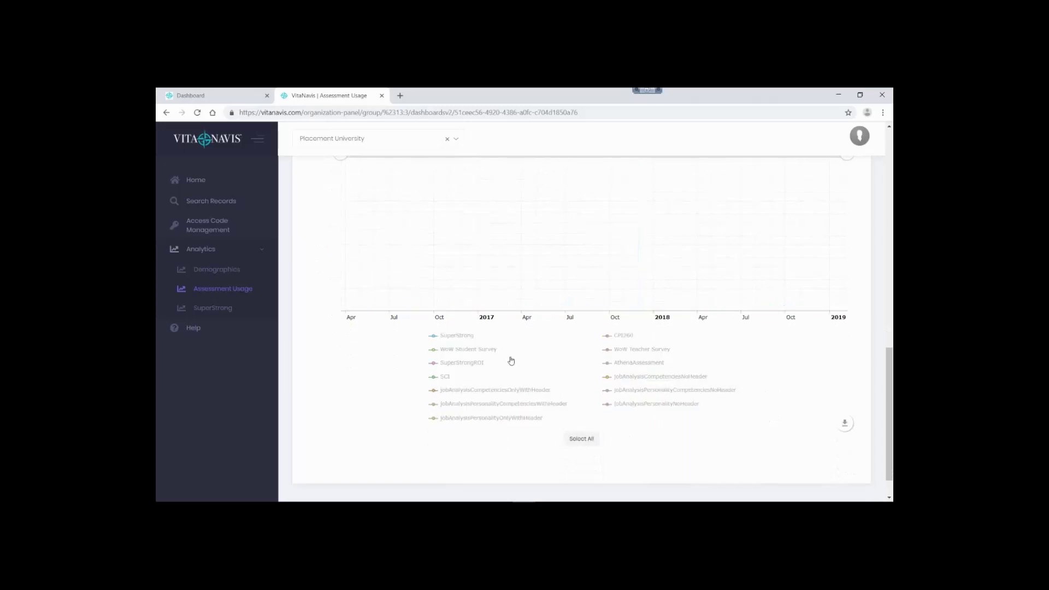
pyautogui.click(464, 336)
# - Narrow the timeline to a recent date range by trimming both navigator ends
pyautogui.scroll(1, 499, 347)
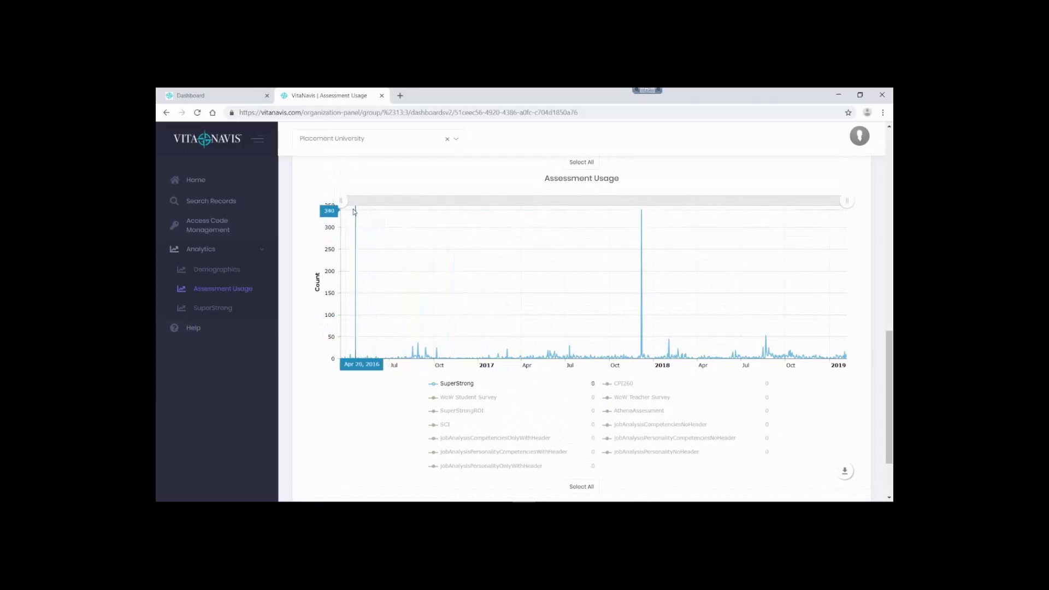
pyautogui.moveTo(341, 201); pyautogui.dragTo(653, 226)
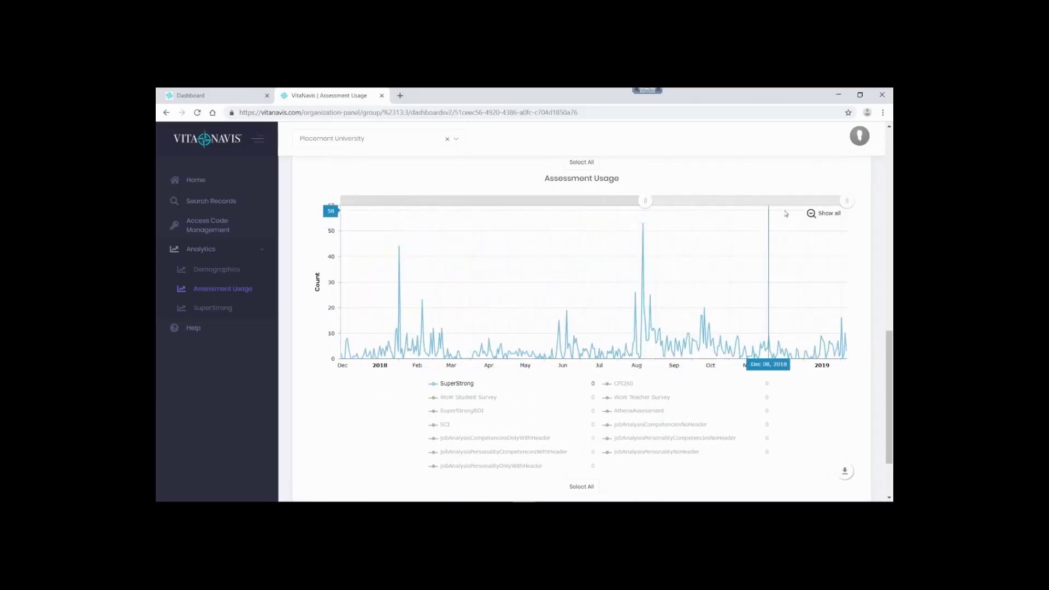
pyautogui.moveTo(846, 200); pyautogui.dragTo(810, 202)
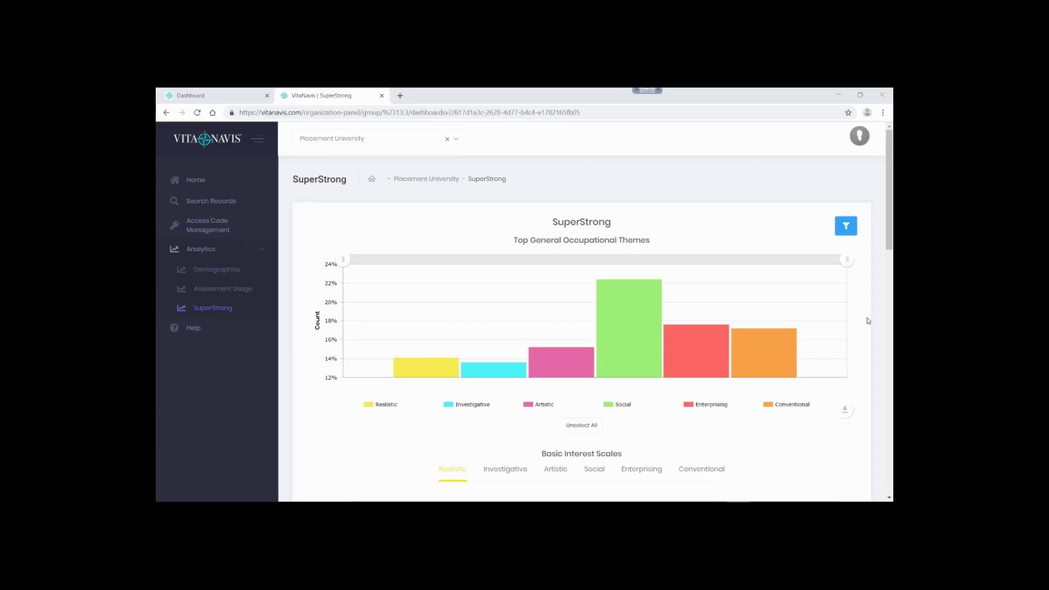
# - Switch the Basic Interest Scales chart to Social, led by Counseling & Helping at about 6%
pyautogui.moveTo(803, 312)
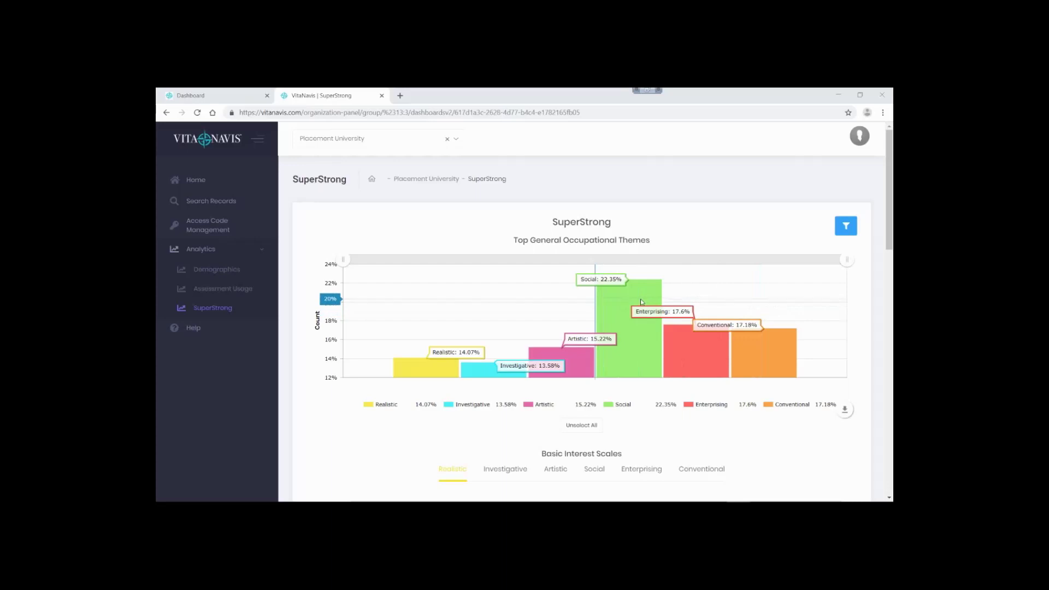
pyautogui.scroll(-4, 641, 300)
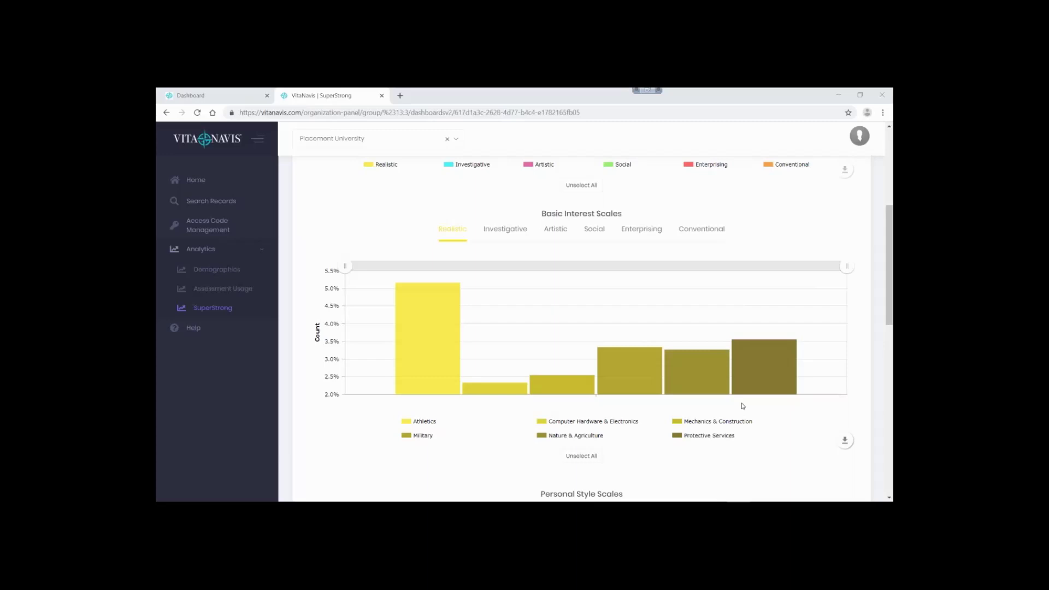
pyautogui.moveTo(591, 312)
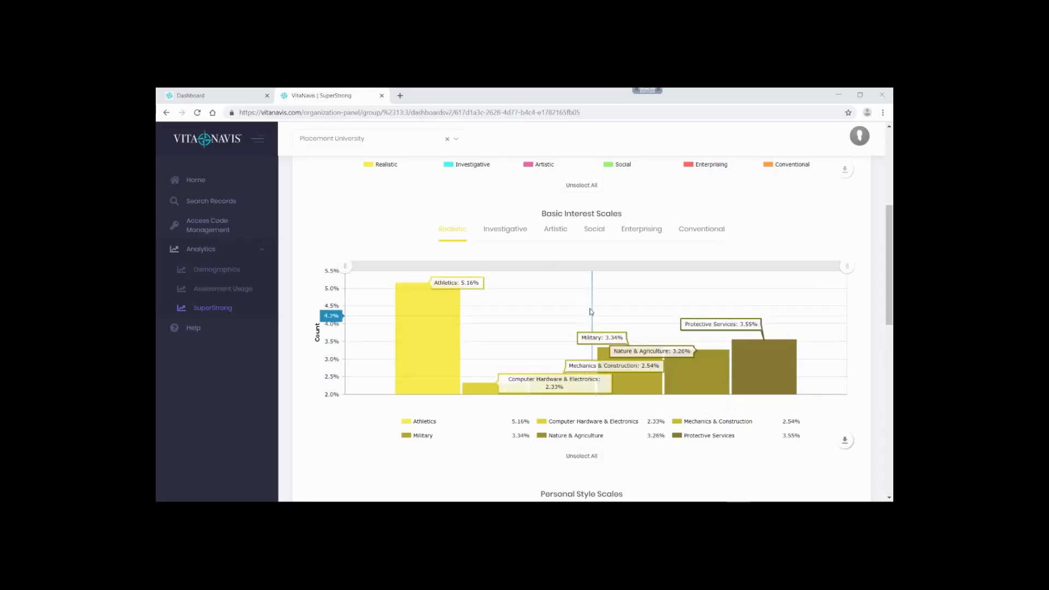
pyautogui.click(590, 236)
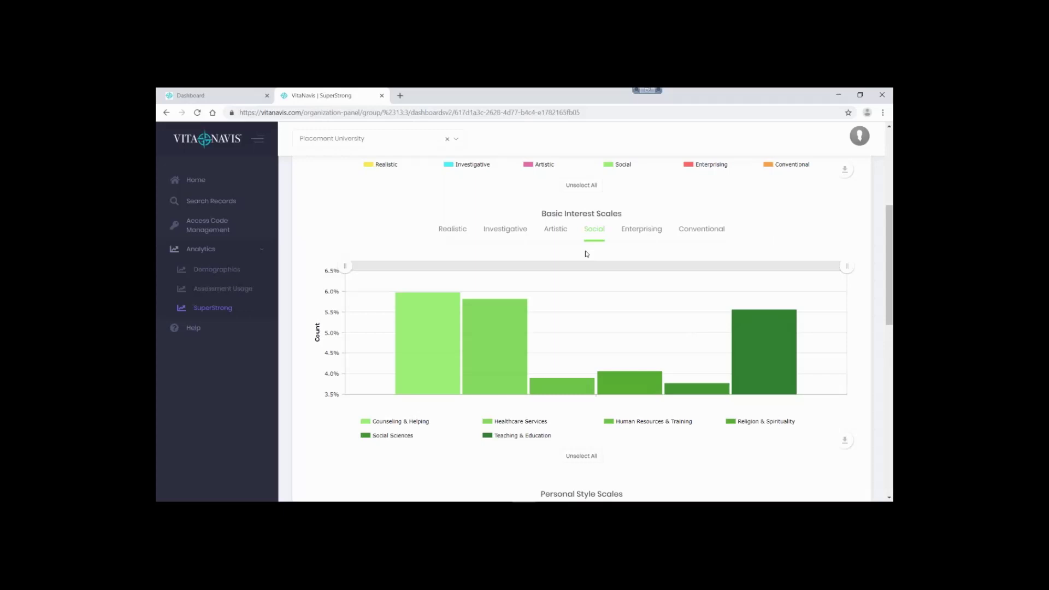
# - Show Learning Environment, Leadership Style, Risk Taking and Team Orientation in Personal Style Scales, then reach Agreement chart
pyautogui.scroll(-5, 586, 253)
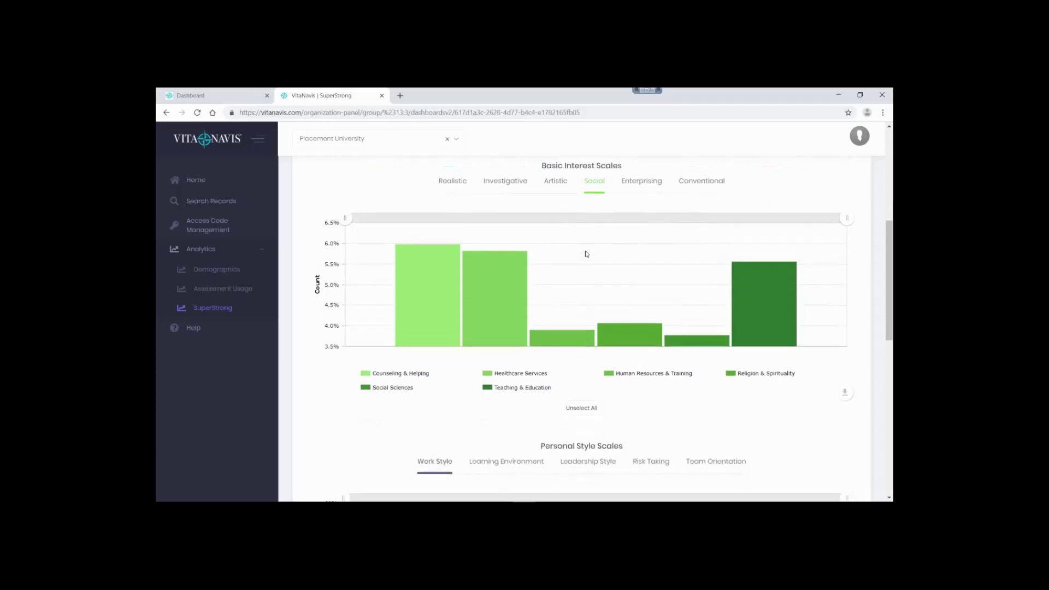
pyautogui.scroll(-1, 586, 255)
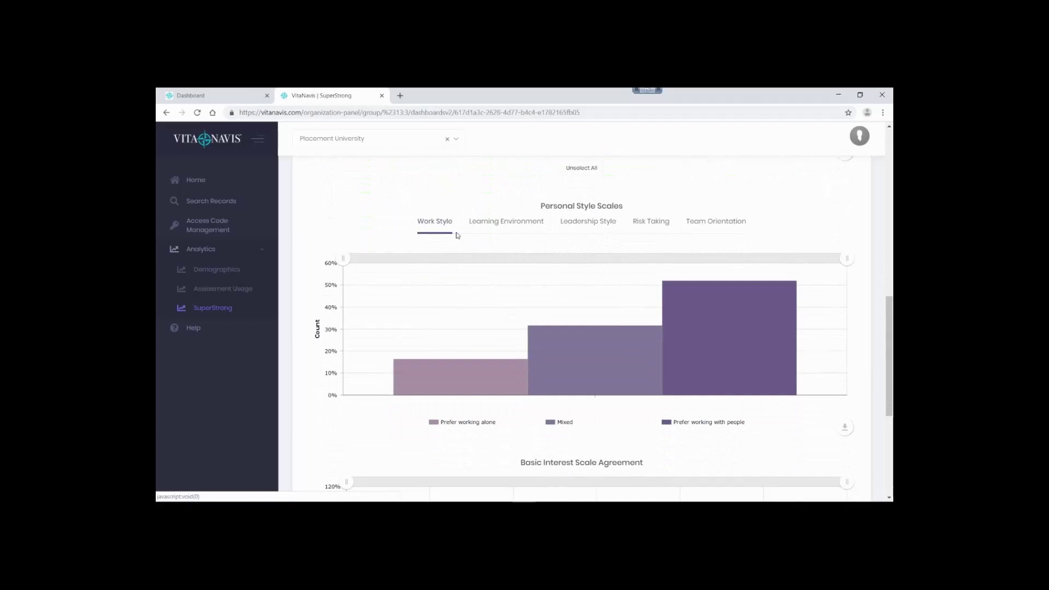
pyautogui.click(502, 229)
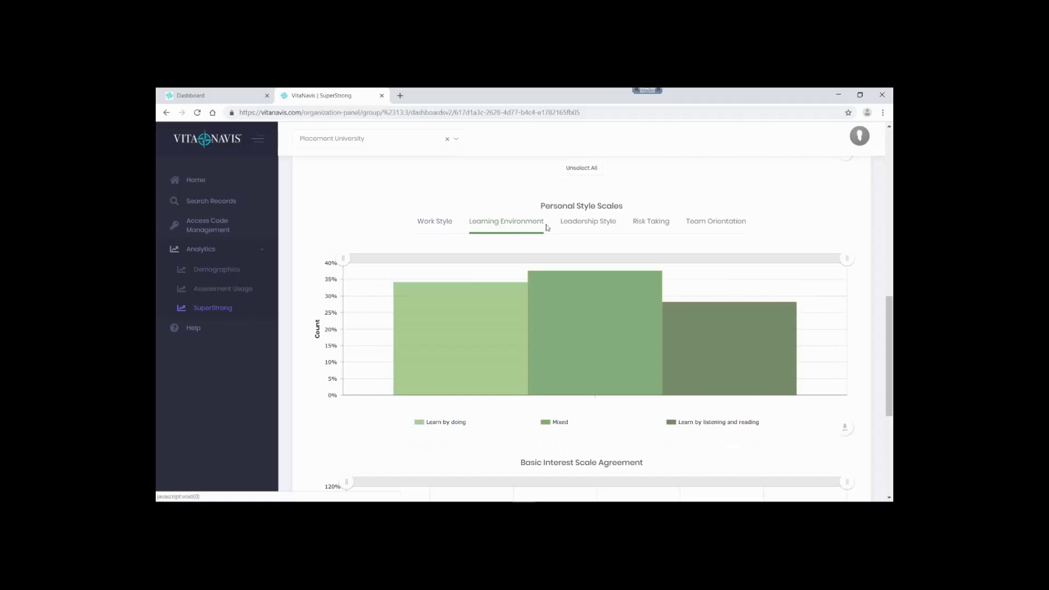
pyautogui.click(578, 227)
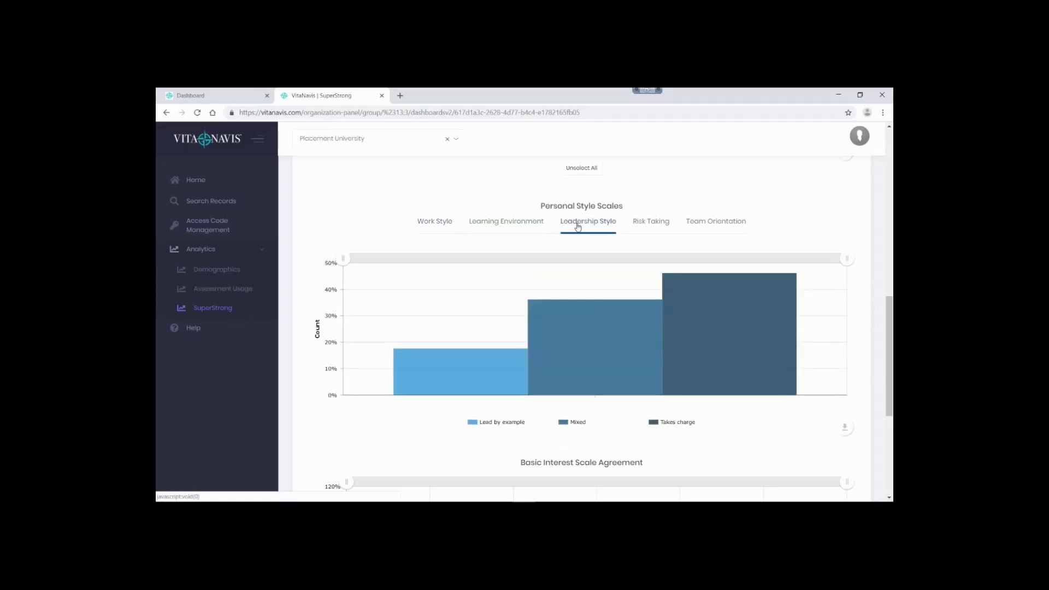
pyautogui.click(650, 225)
pyautogui.click(699, 228)
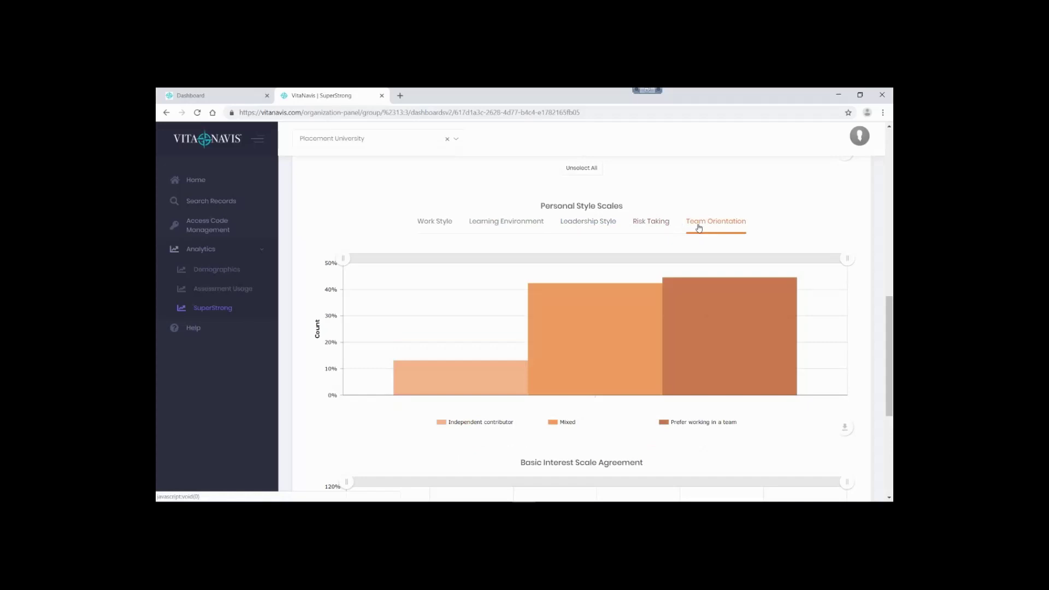
pyautogui.scroll(-5, 698, 232)
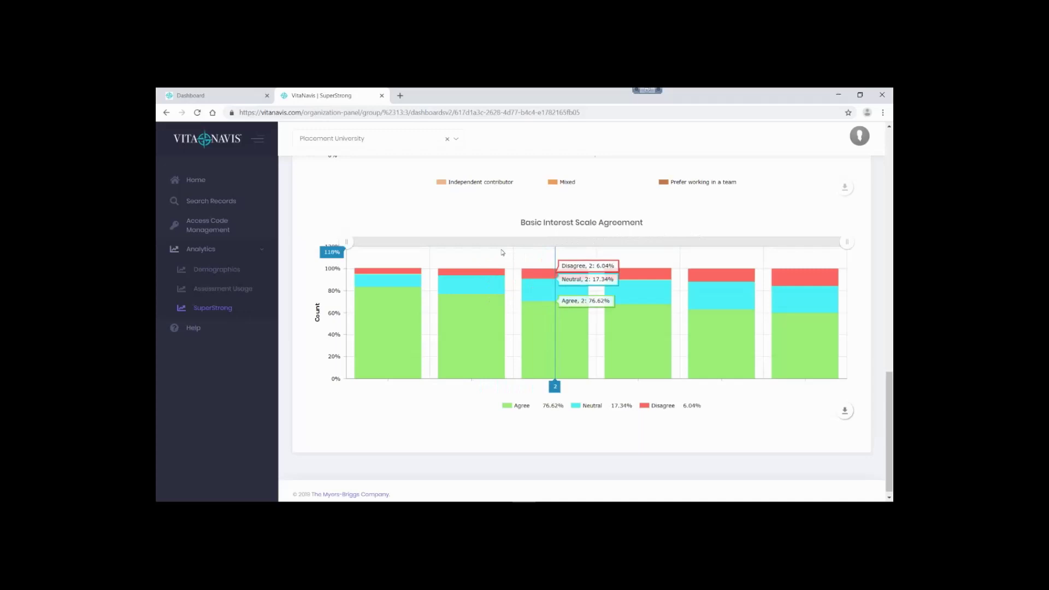
# - Read the percentages on the Basic Interest Scale Agreement bars
pyautogui.moveTo(409, 276)
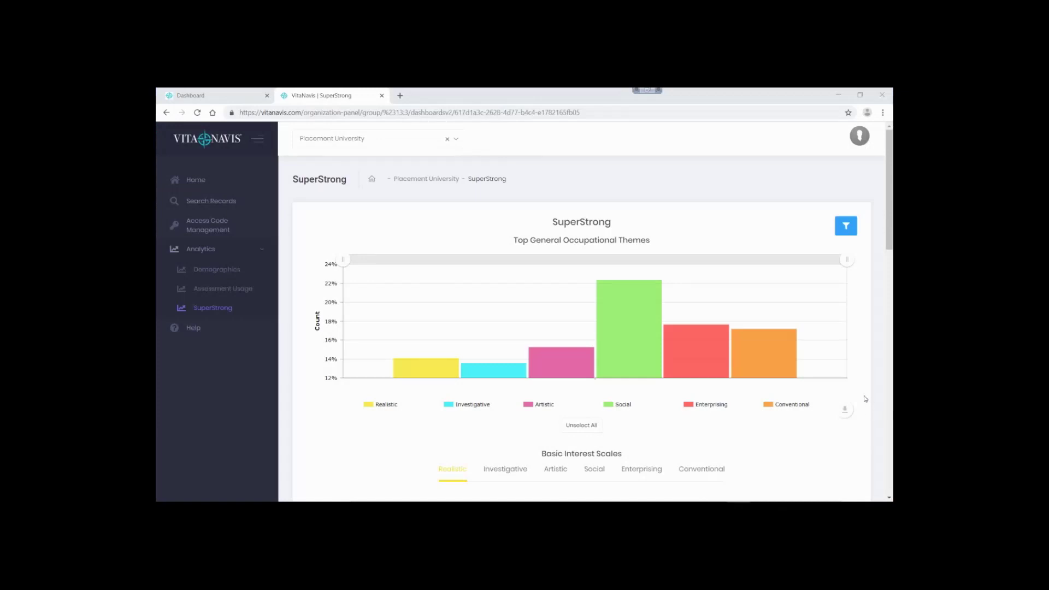
# - Print the Top General Occupational Themes chart, then download its data as CSV
pyautogui.click(844, 416)
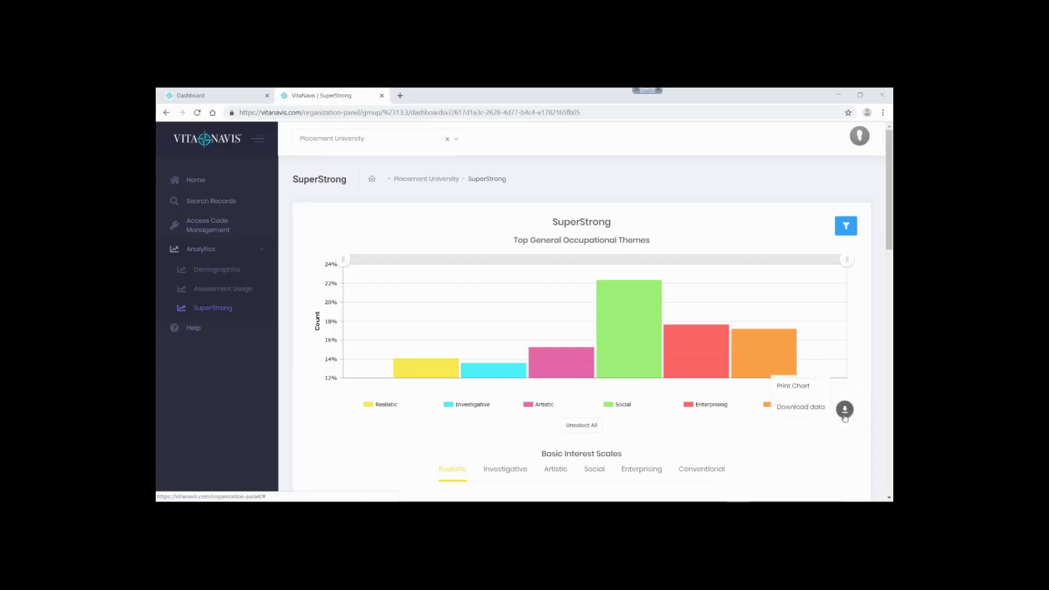
pyautogui.click(809, 387)
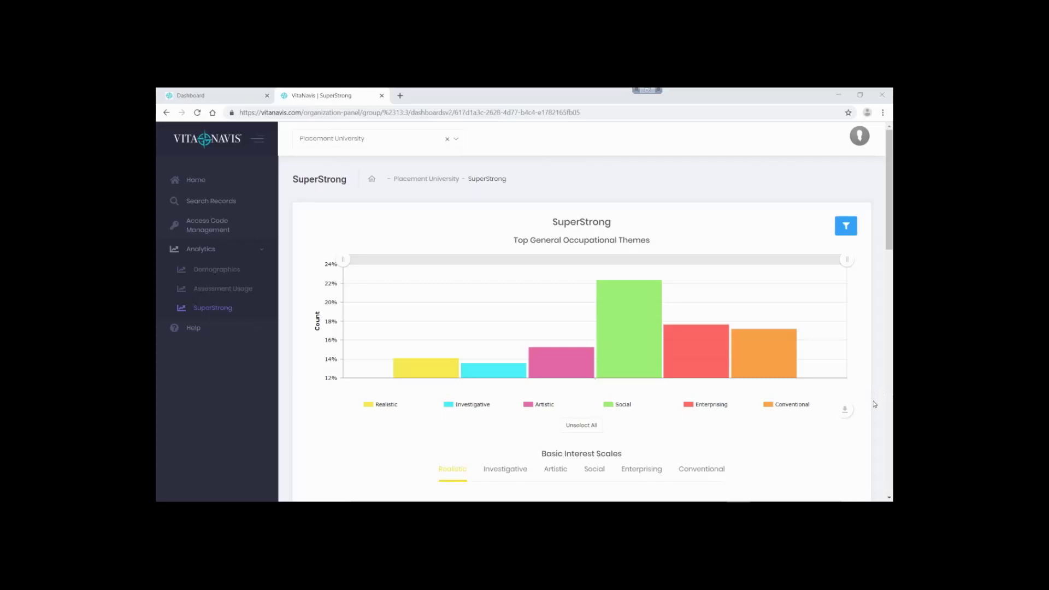
pyautogui.moveTo(845, 410)
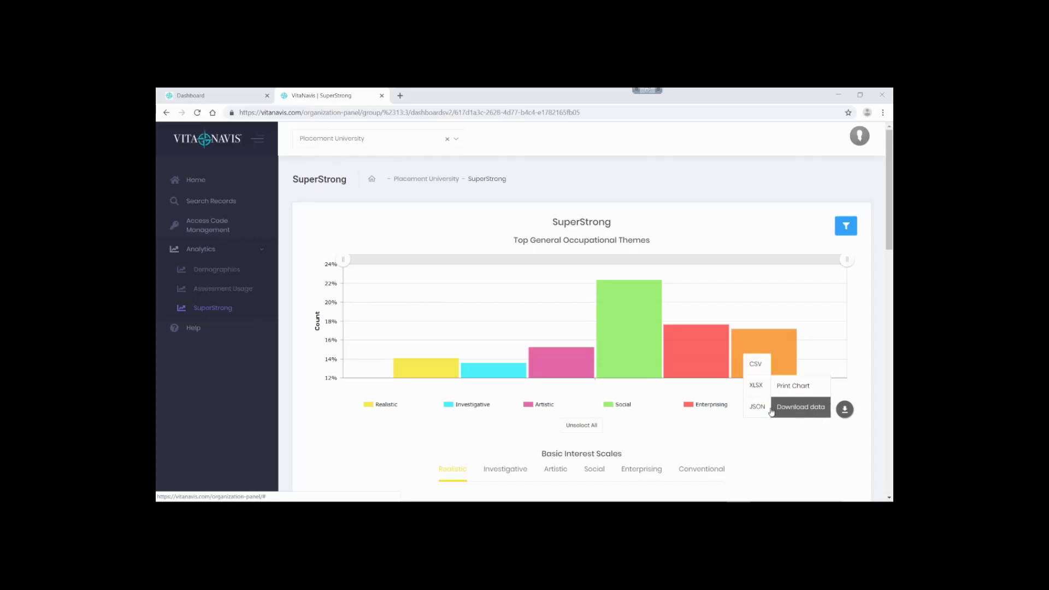
pyautogui.click(762, 368)
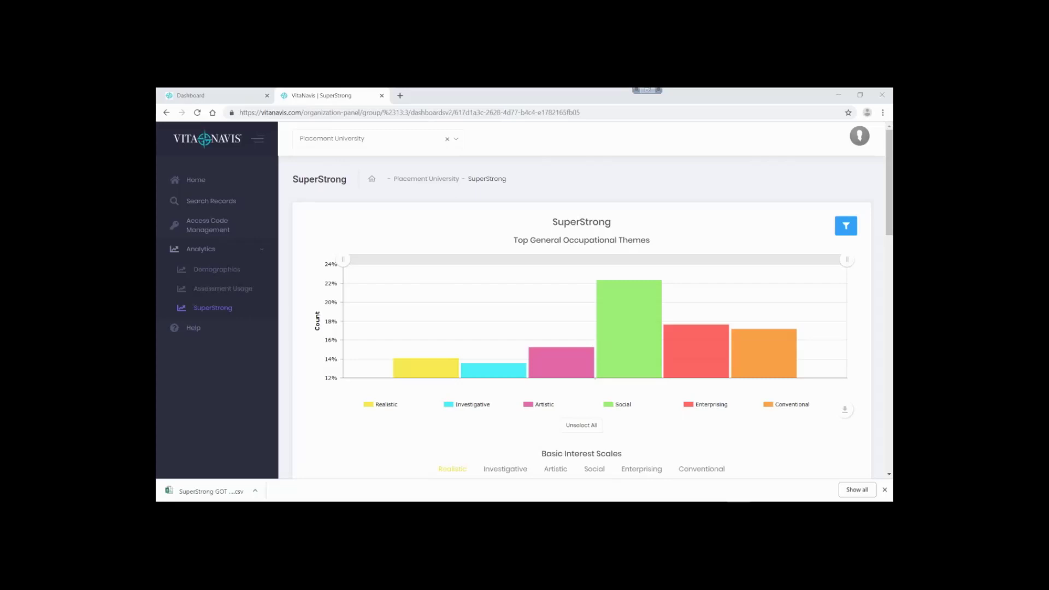
# - Start a new SuperStrong filter from the dashboard's saved-filters menu
pyautogui.click(845, 231)
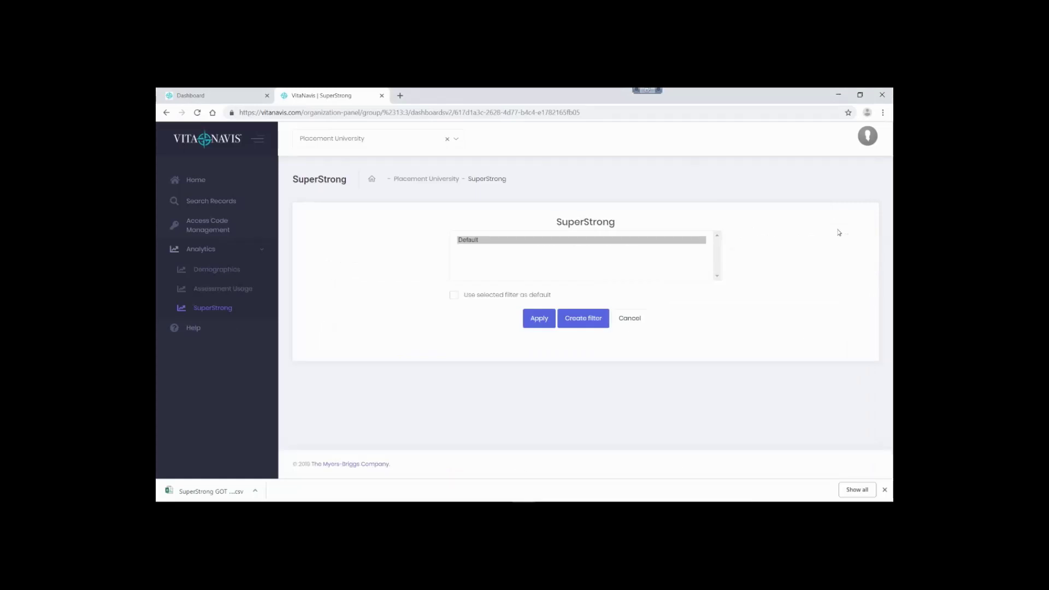
pyautogui.click(591, 319)
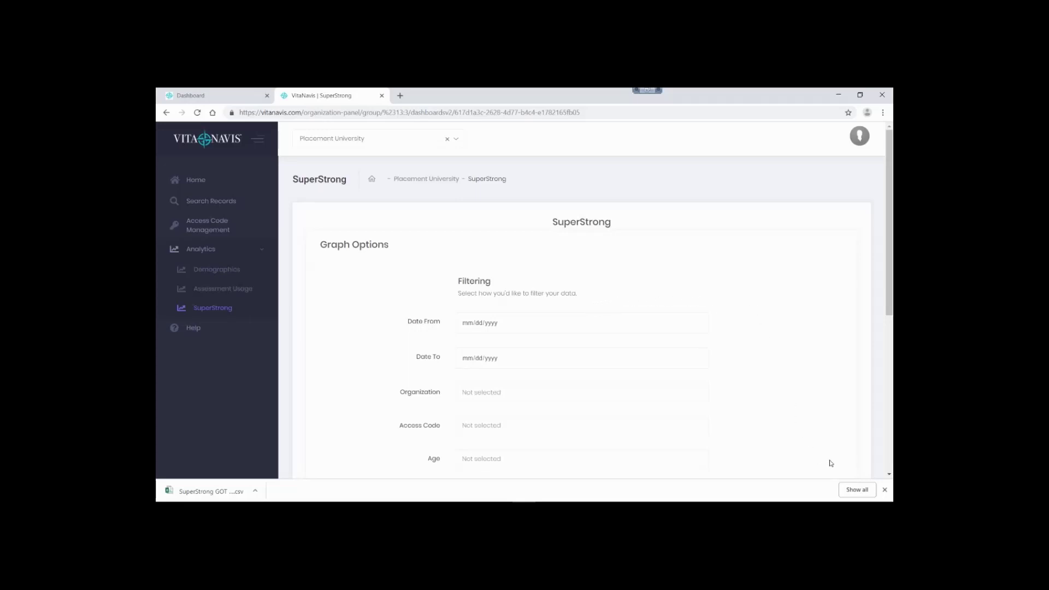
# - Dismiss the downloads bar and set Date From to October 1, 2018
pyautogui.click(884, 489)
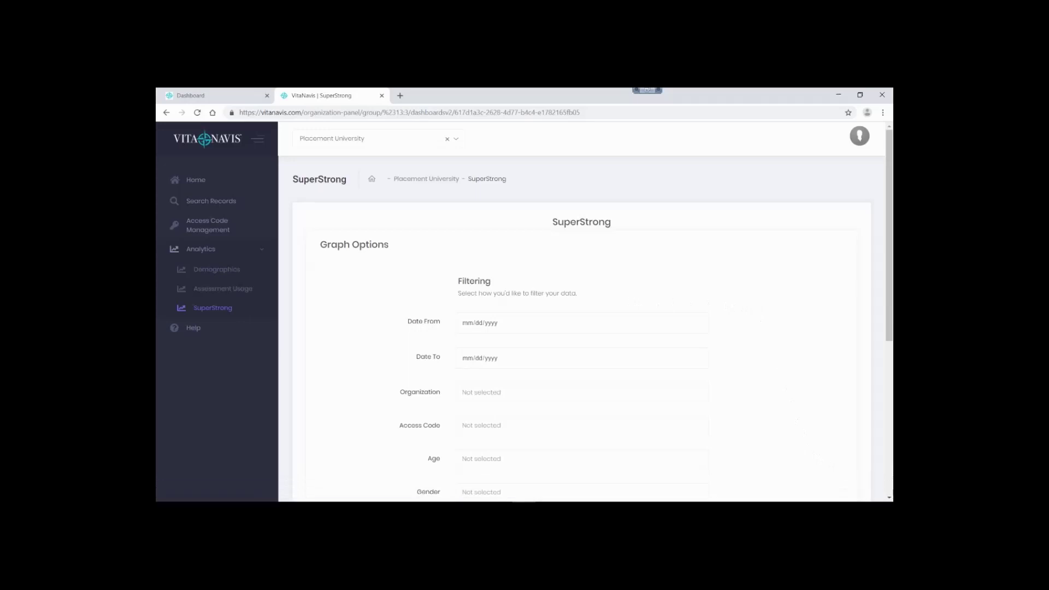
pyautogui.scroll(-2, 581, 328)
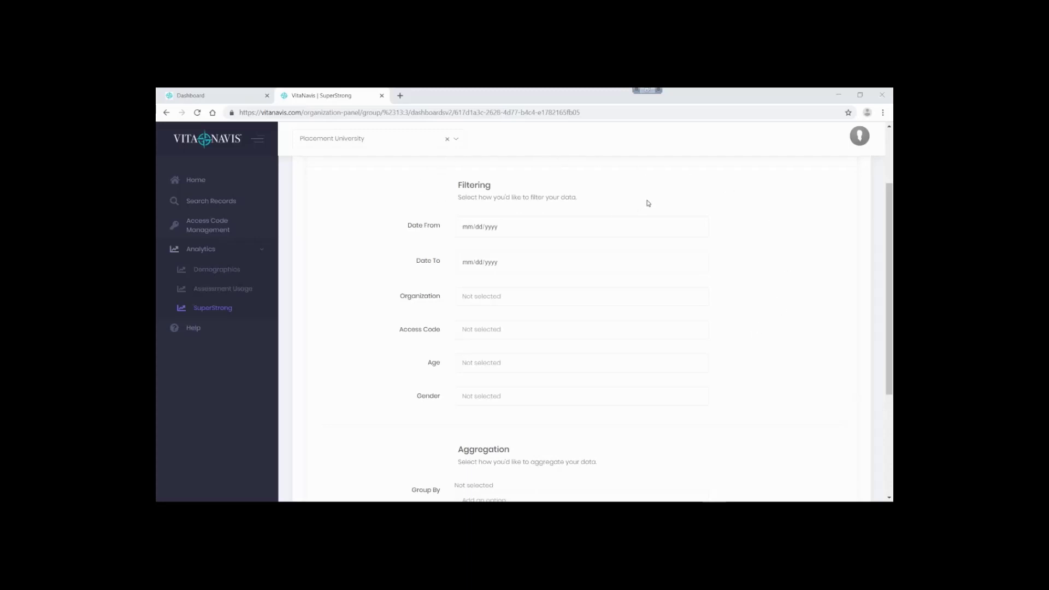
pyautogui.click(617, 227)
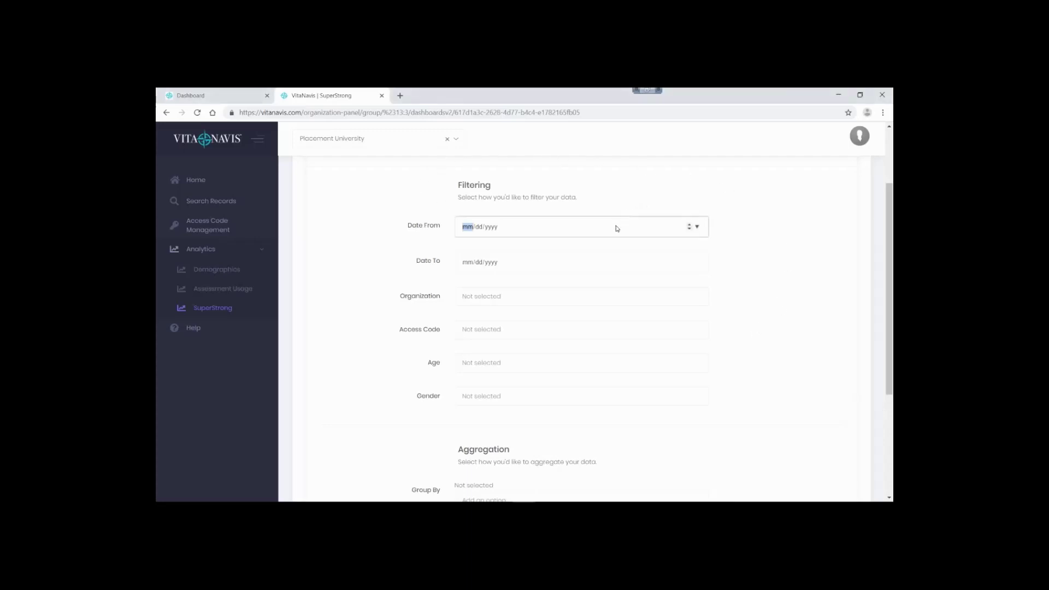
pyautogui.click(697, 230)
pyautogui.click(544, 249)
pyautogui.click(545, 249)
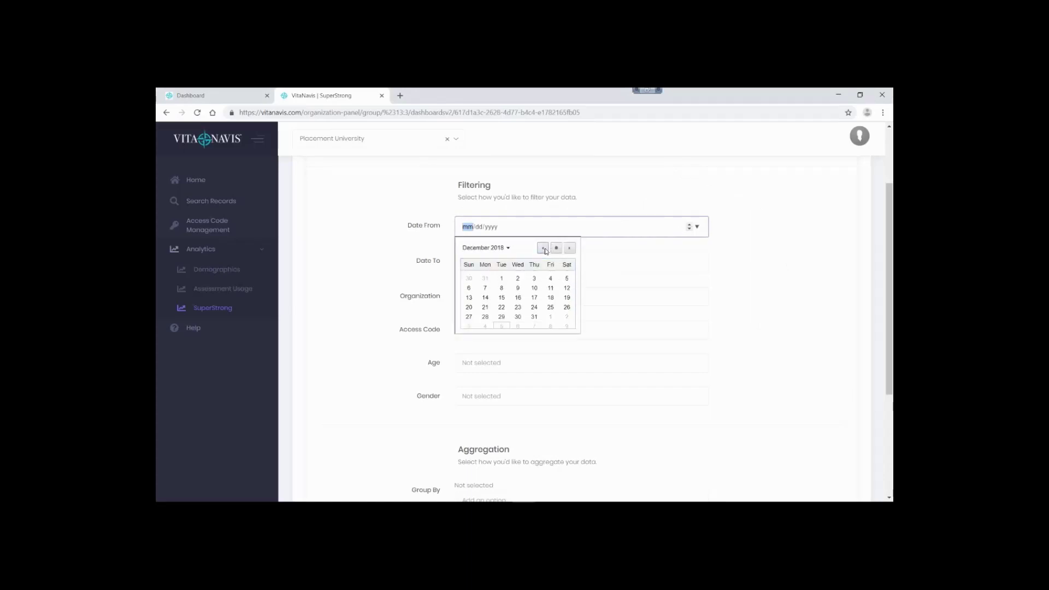
pyautogui.click(543, 248)
pyautogui.click(543, 249)
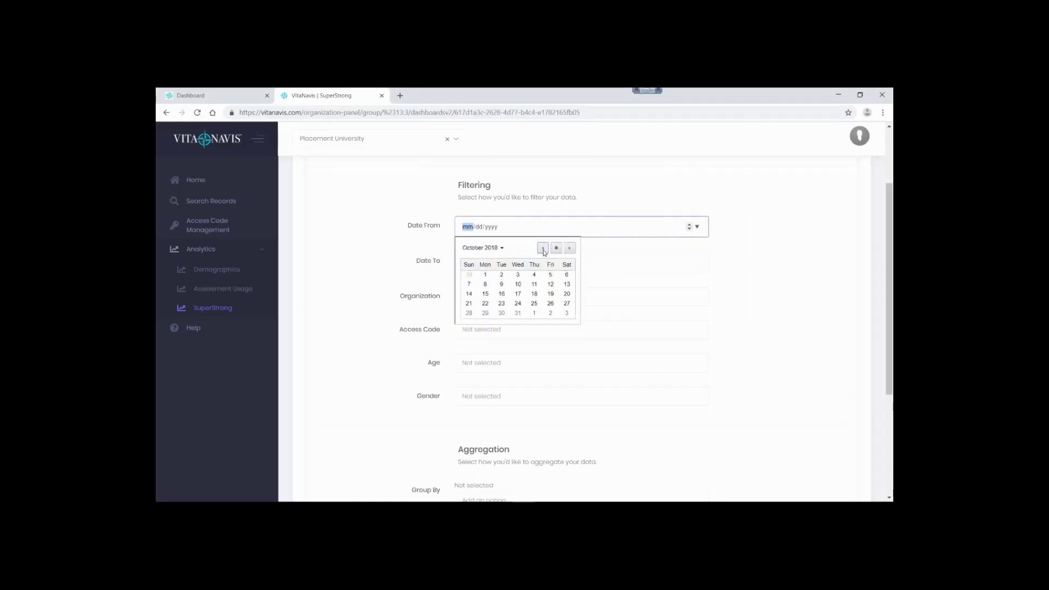
pyautogui.click(486, 275)
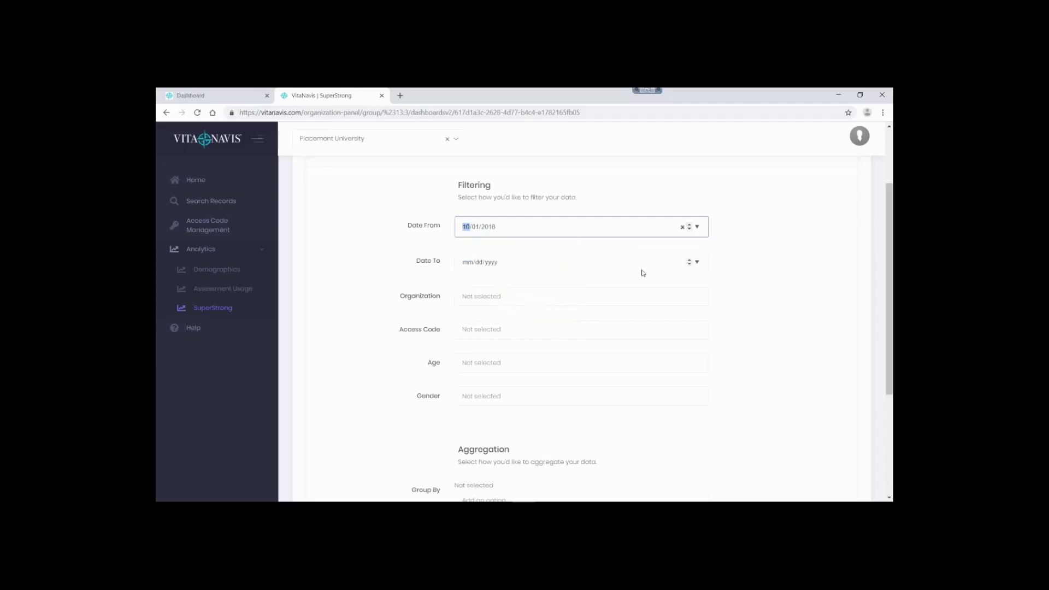
# - Set Date To to December 31, 2018 and look at the Organization options
pyautogui.click(697, 262)
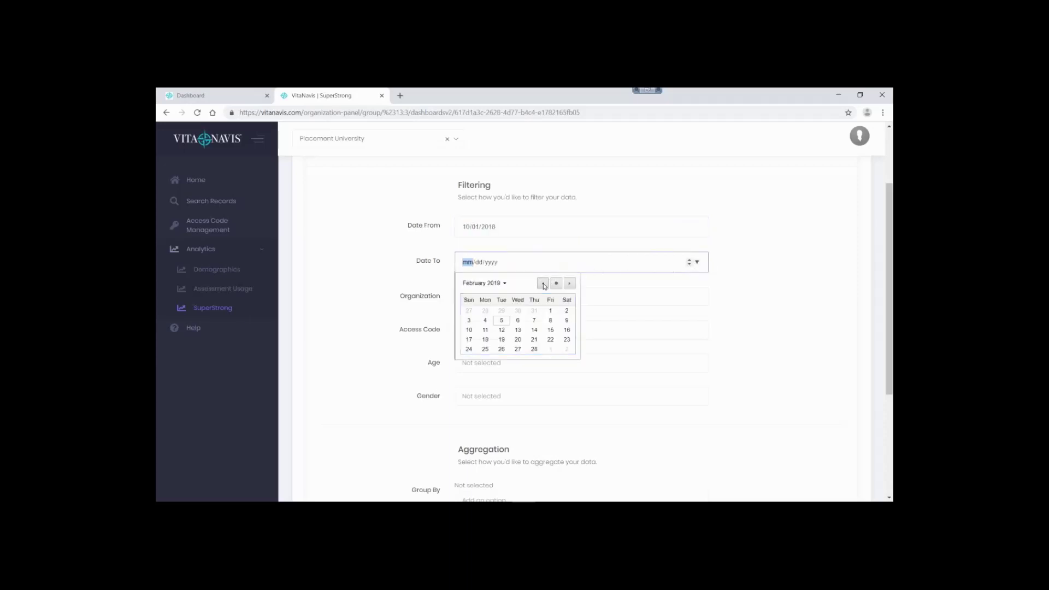
pyautogui.click(543, 284)
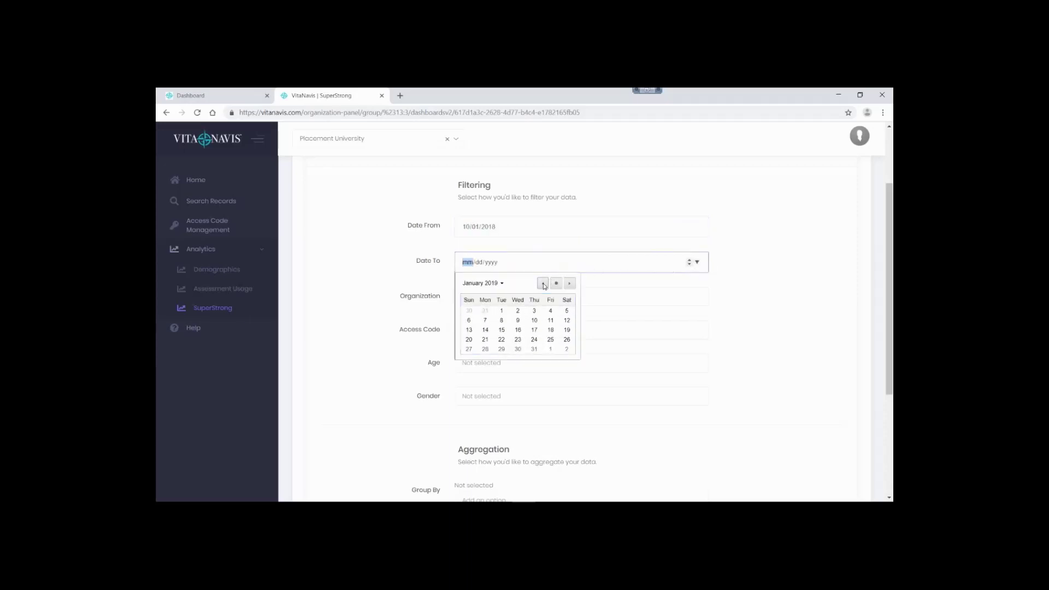
pyautogui.click(486, 310)
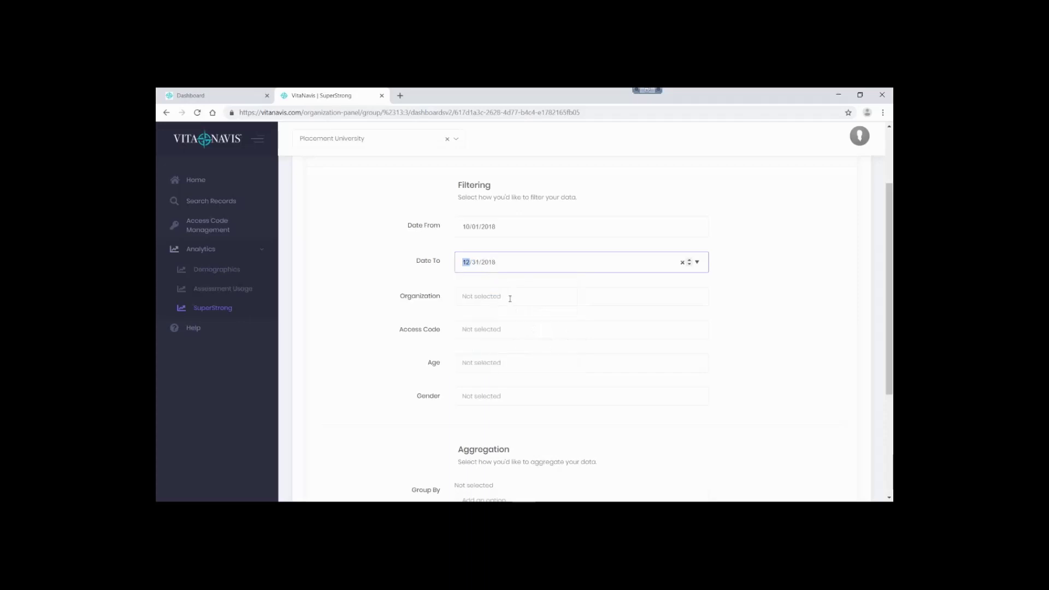
pyautogui.click(510, 299)
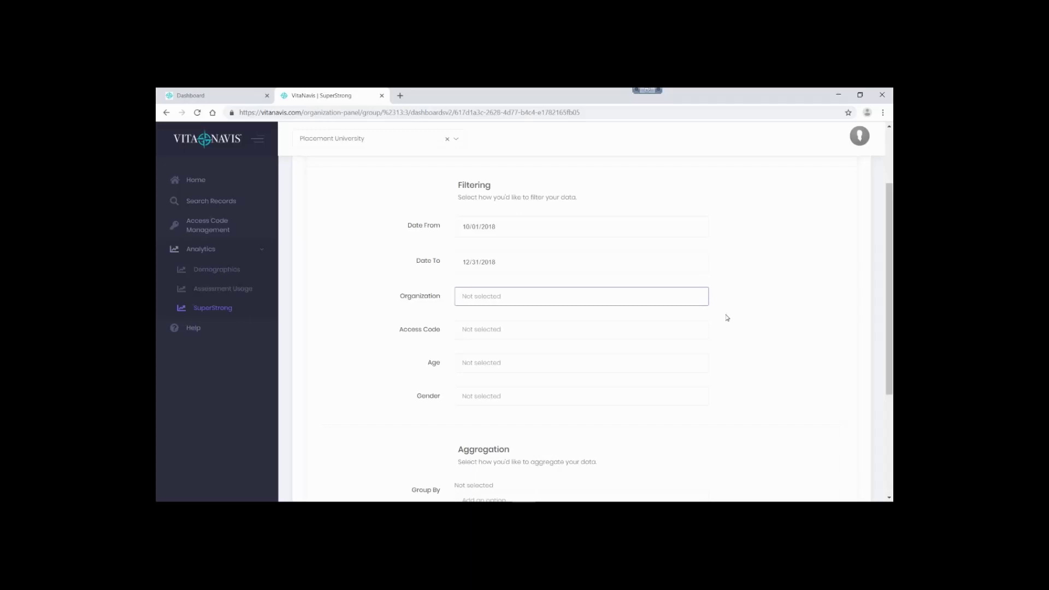
pyautogui.click(707, 326)
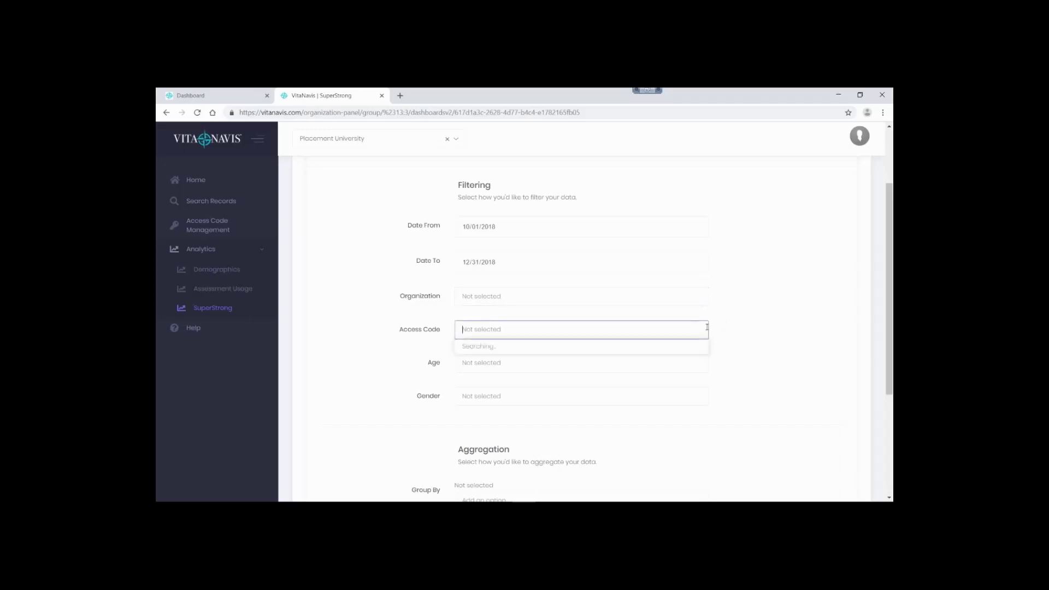
pyautogui.scroll(-1, 699, 339)
pyautogui.scroll(-2, 699, 341)
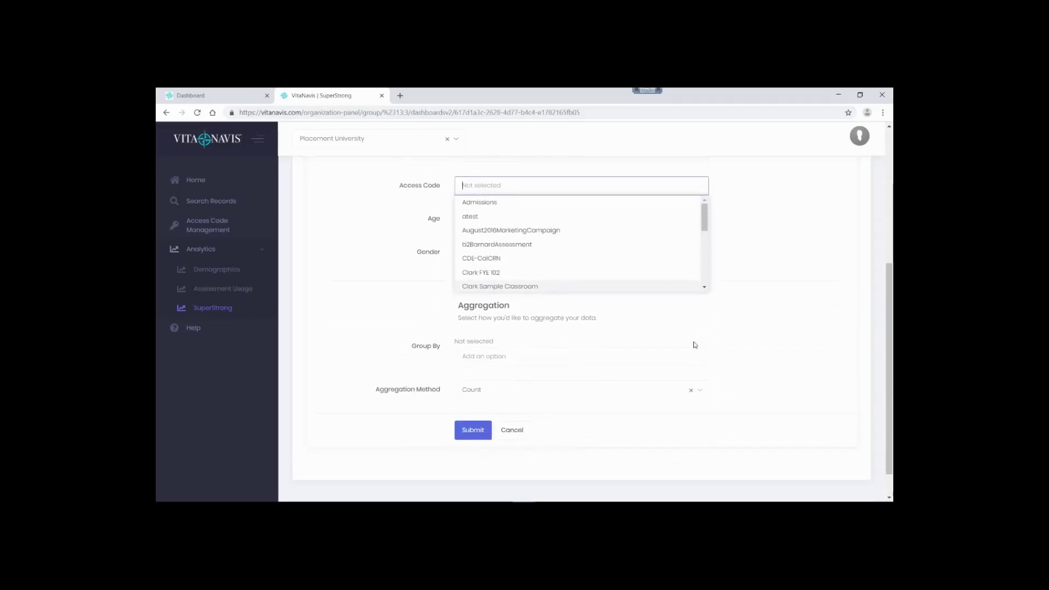
pyautogui.press('Escape')
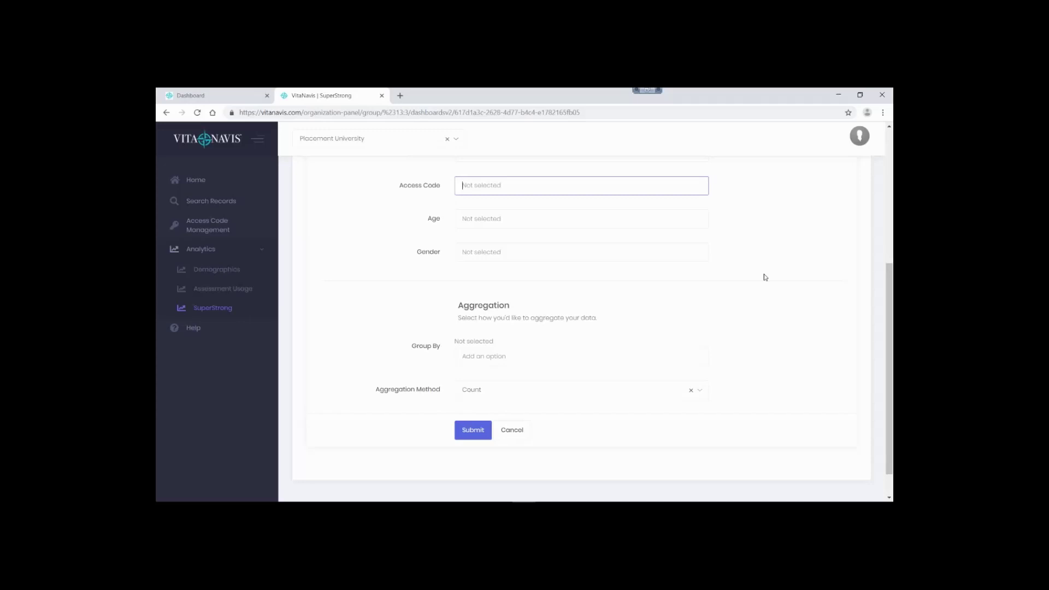
pyautogui.click(753, 229)
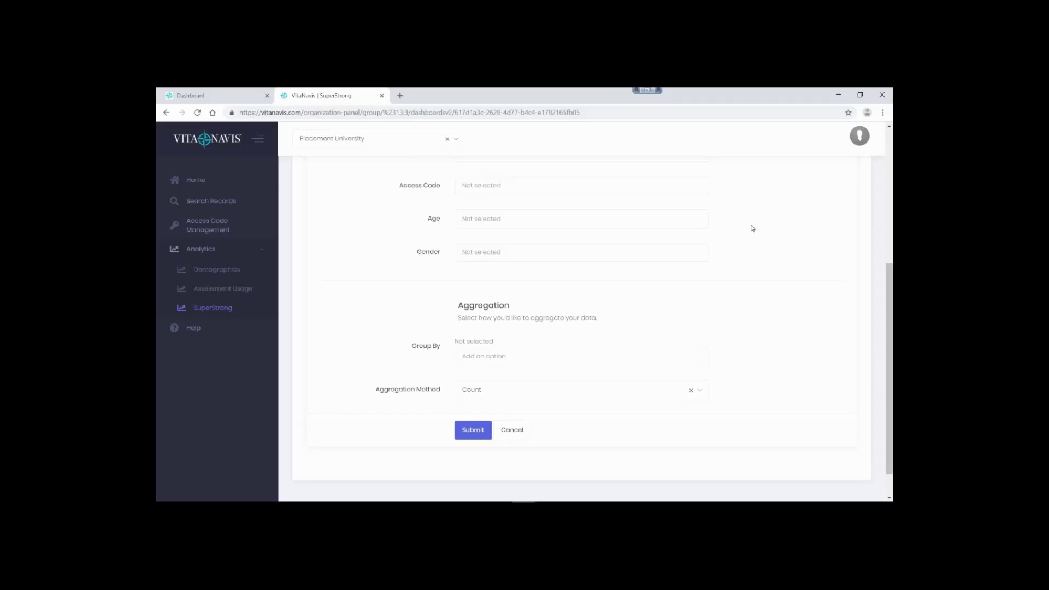
# - Pick the 14 - 18 and 19 - 24 age ranges, leaving Gender options unselected
pyautogui.click(696, 219)
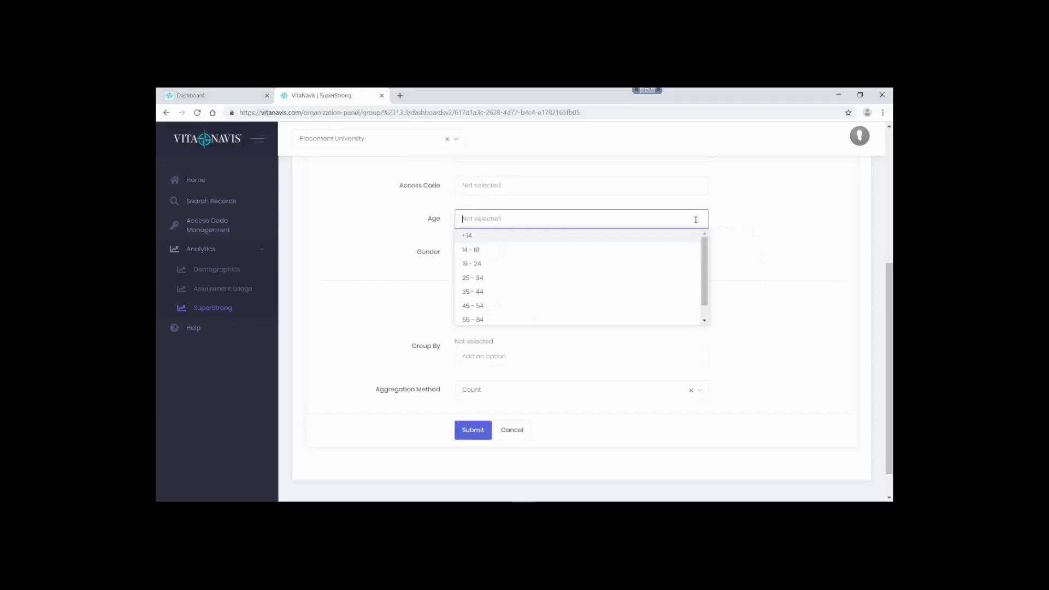
pyautogui.click(668, 258)
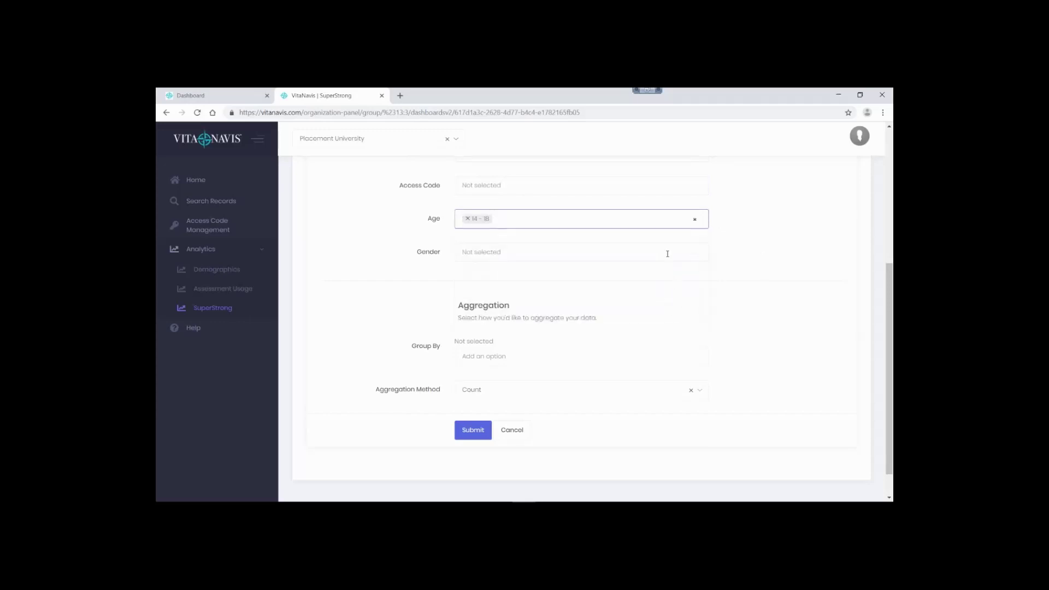
pyautogui.click(685, 218)
pyautogui.click(750, 243)
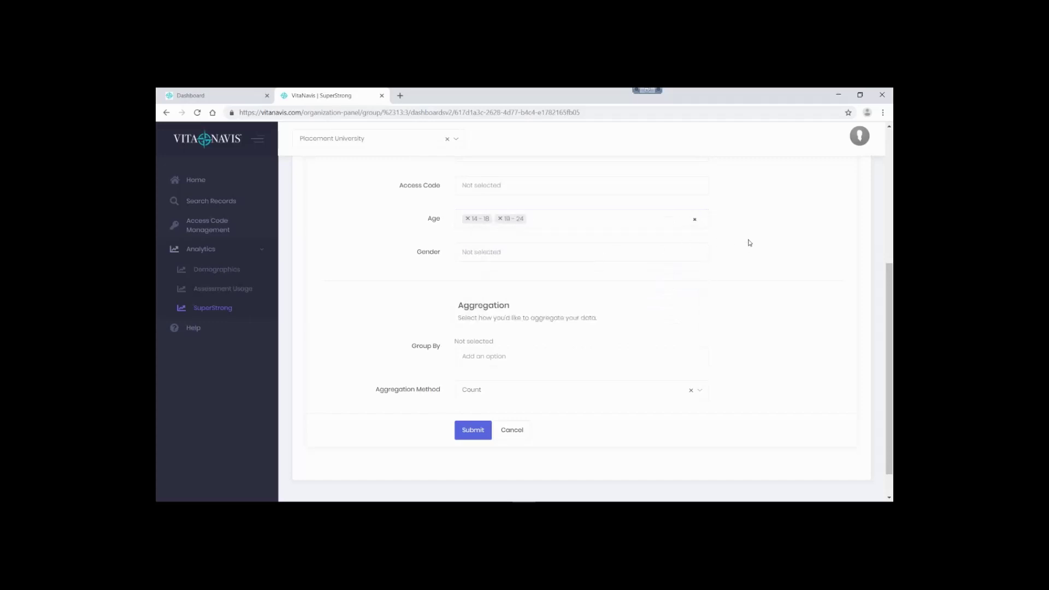
pyautogui.click(703, 249)
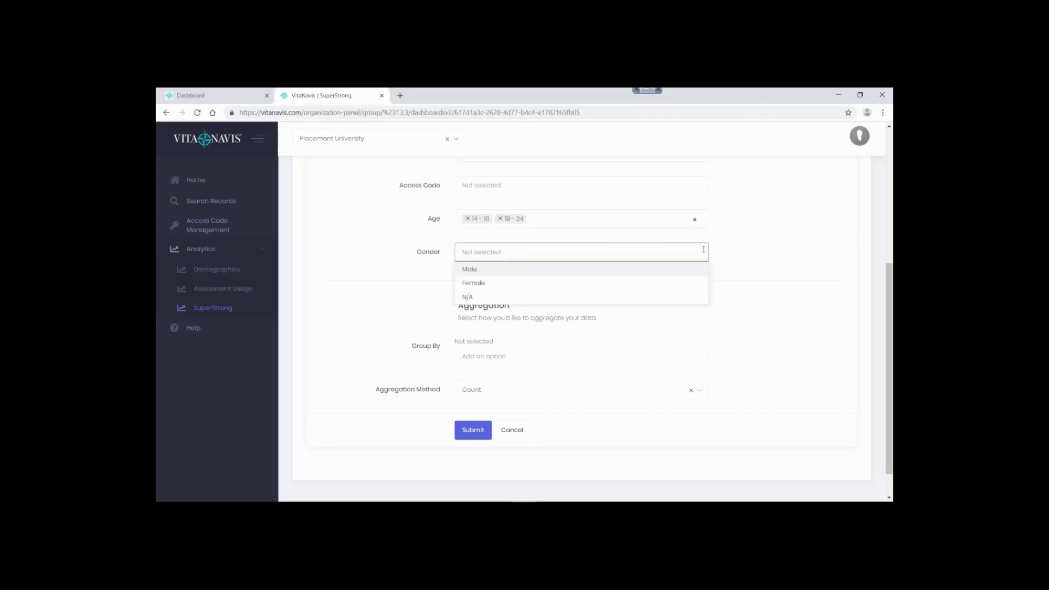
pyautogui.click(725, 249)
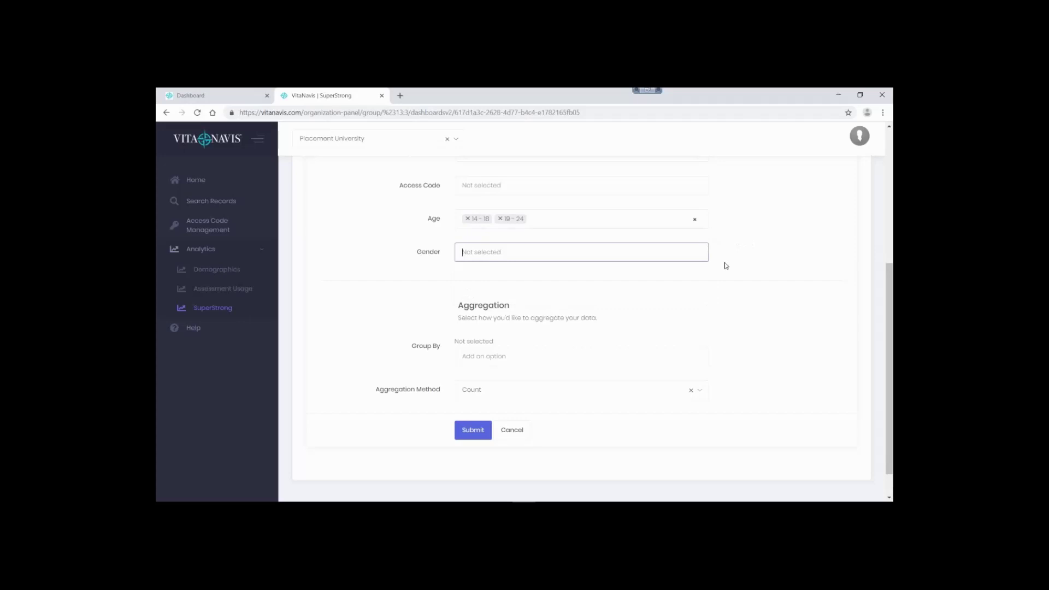
pyautogui.click(726, 266)
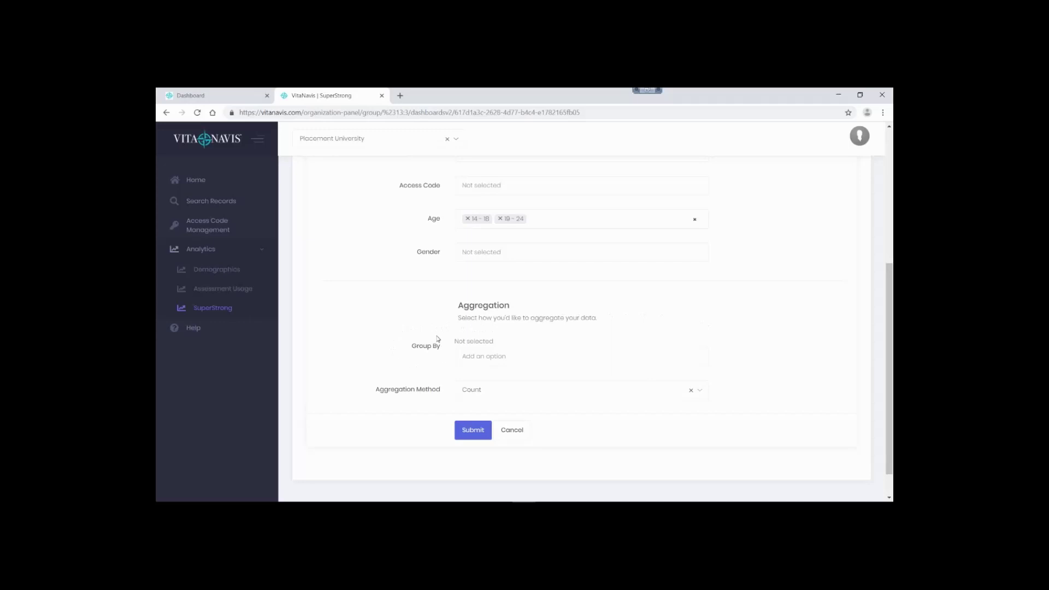
# - Set Group By to Age and switch Aggregation Method to Percent
pyautogui.click(478, 356)
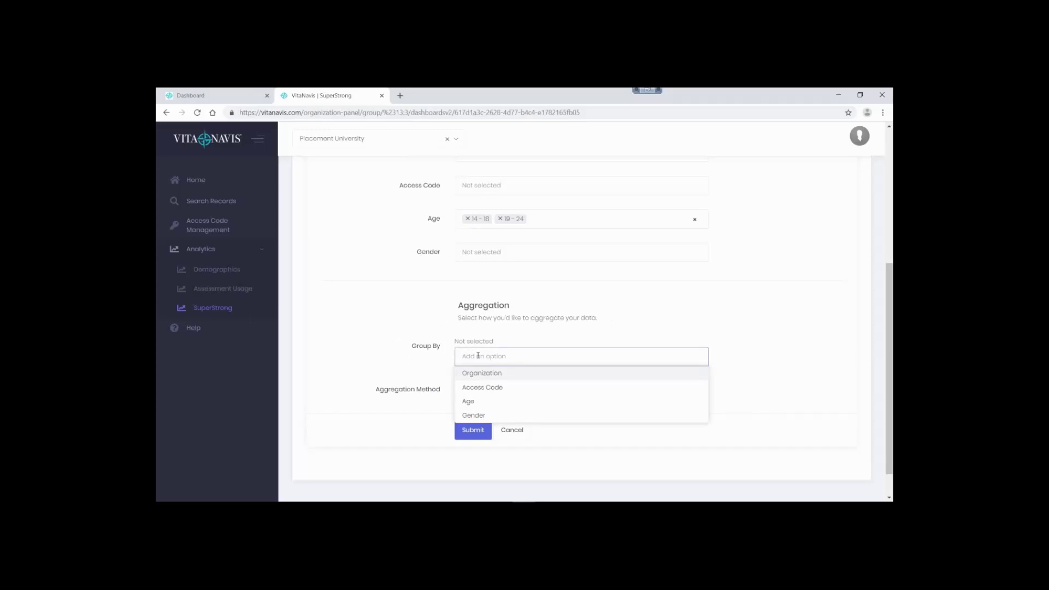
pyautogui.click(479, 403)
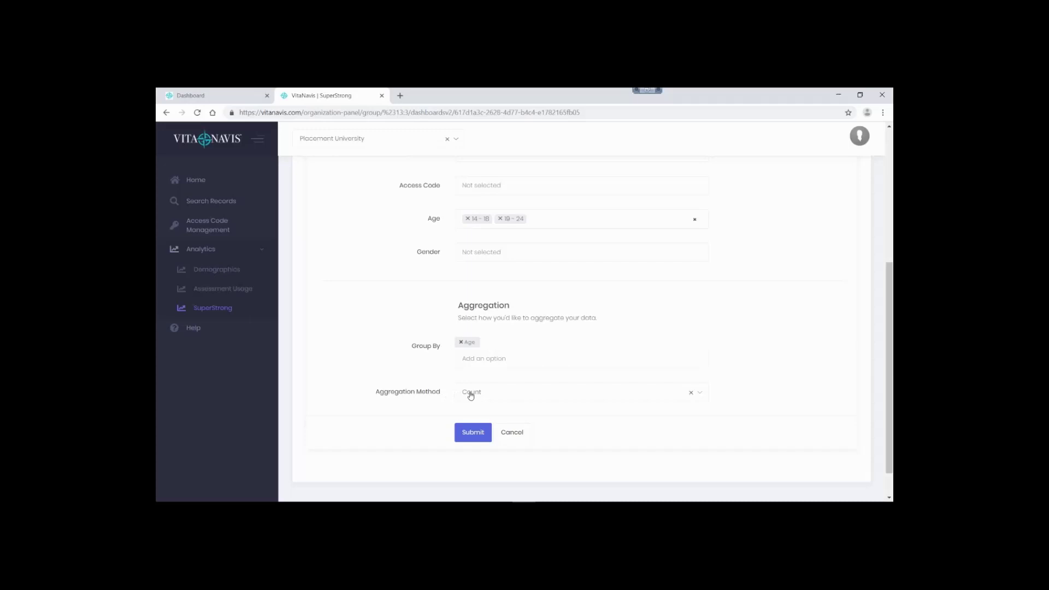
pyautogui.click(474, 394)
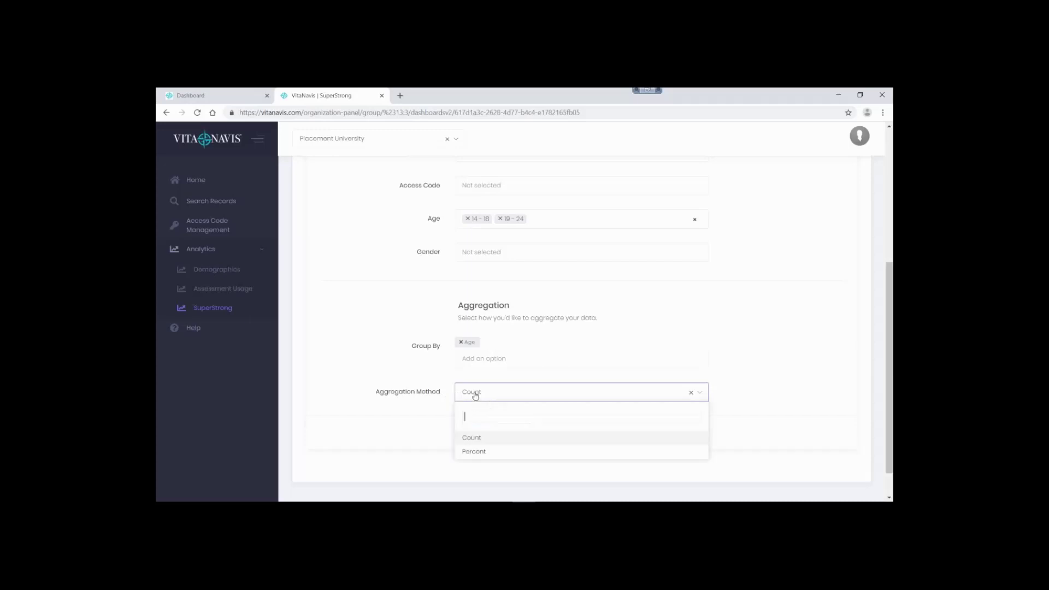
pyautogui.click(476, 452)
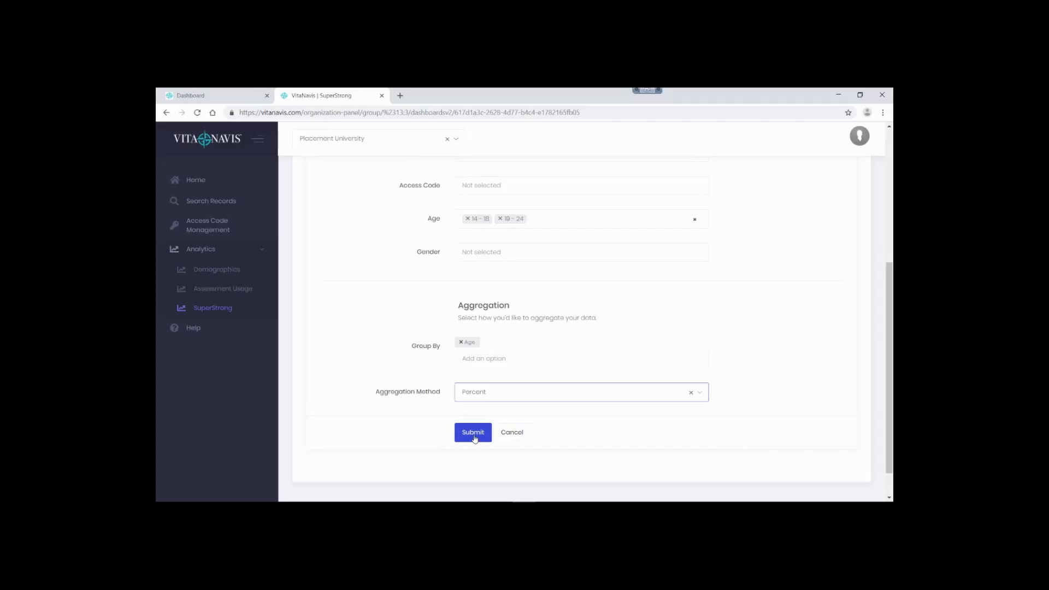
# - Submit the filter to chart occupational themes as percentages for 14 - 18 and 19 - 24
pyautogui.click(473, 432)
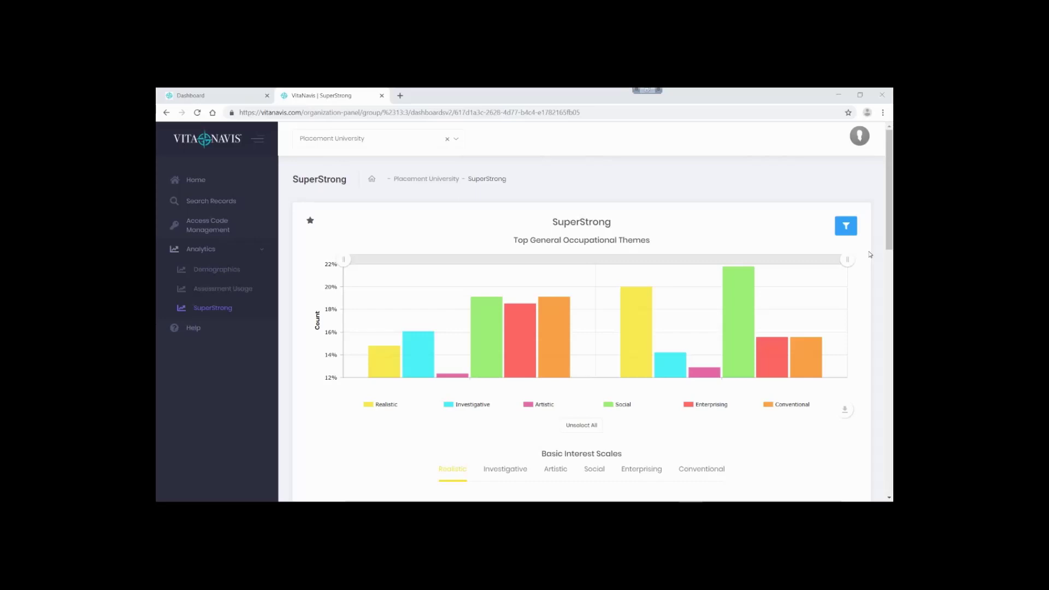
pyautogui.moveTo(852, 230)
pyautogui.moveTo(548, 306)
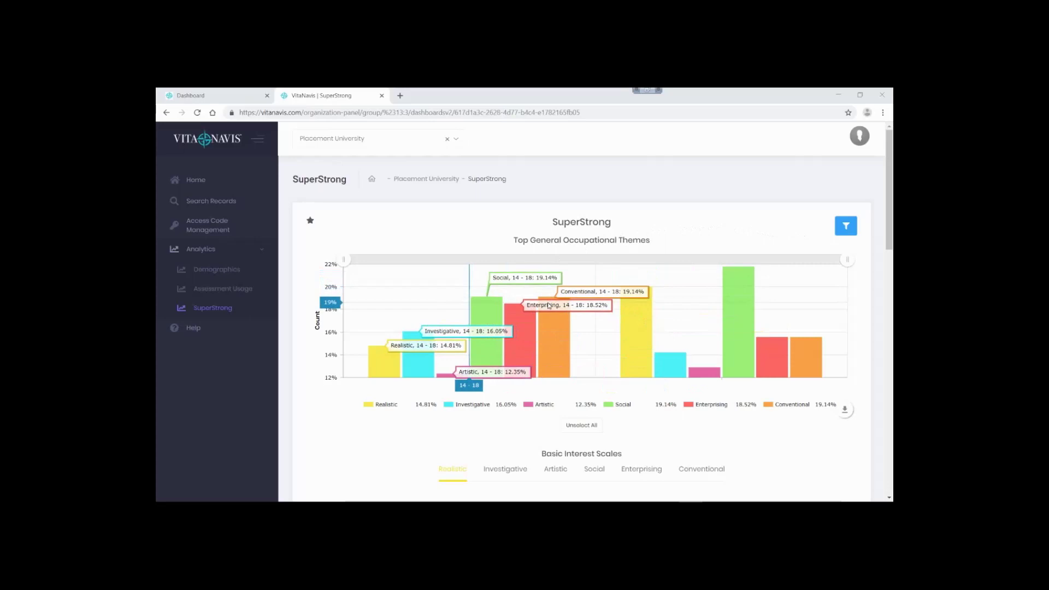
pyautogui.moveTo(636, 305)
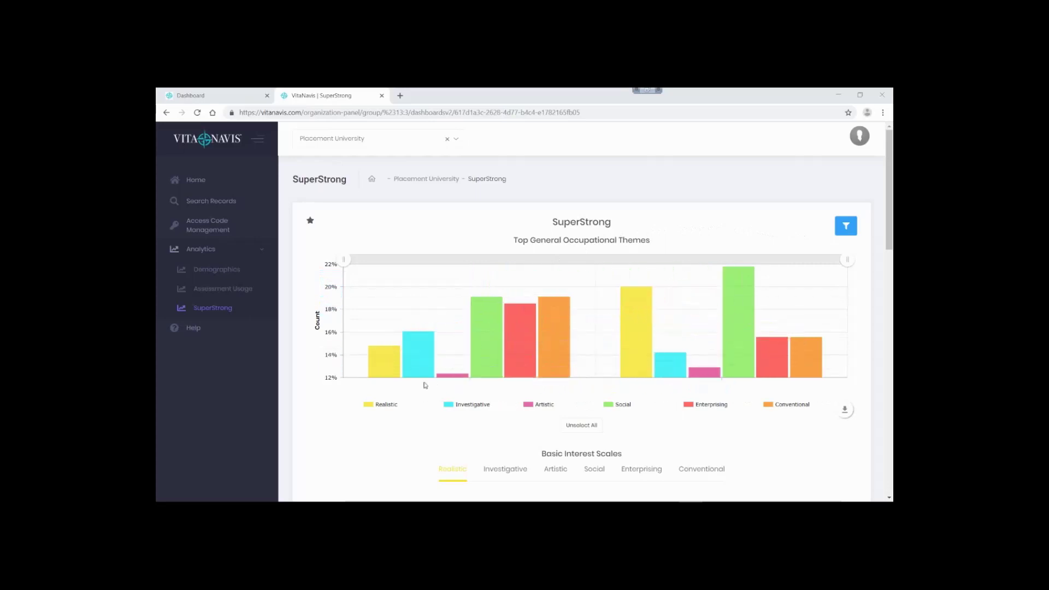
pyautogui.click(385, 405)
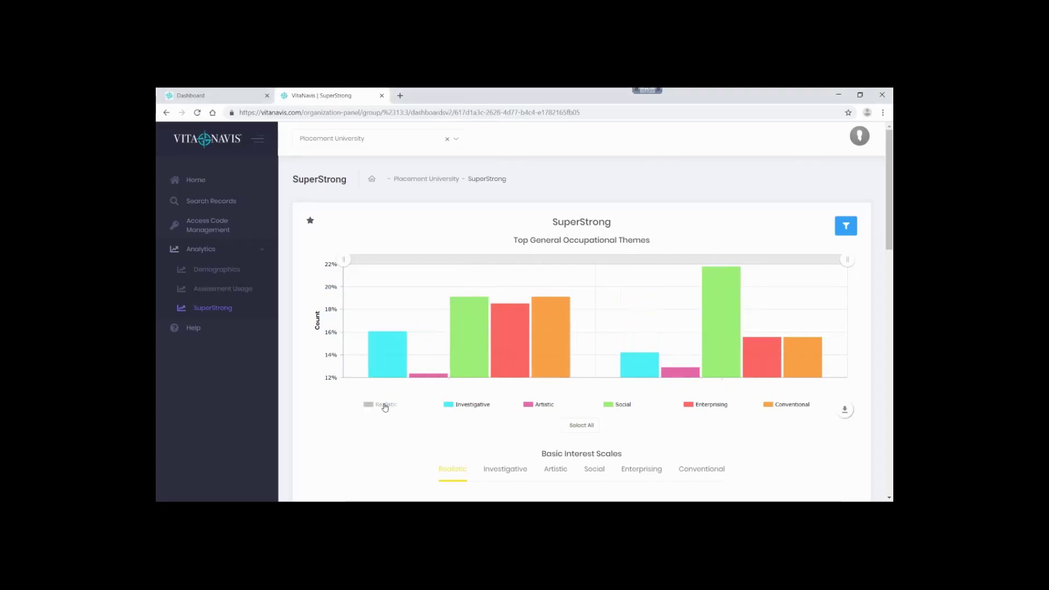
pyautogui.click(385, 405)
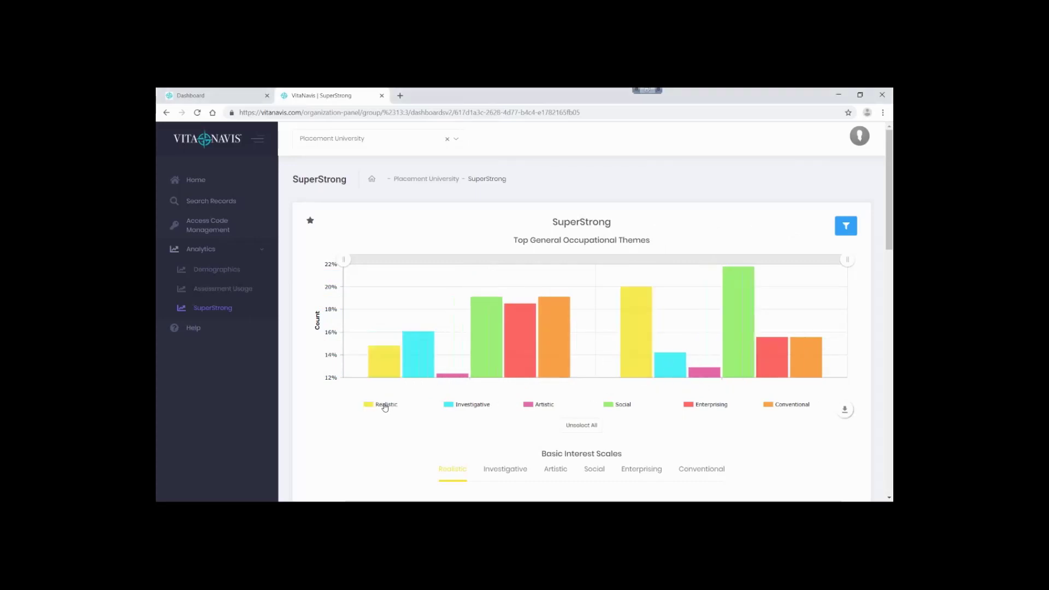
pyautogui.moveTo(404, 379)
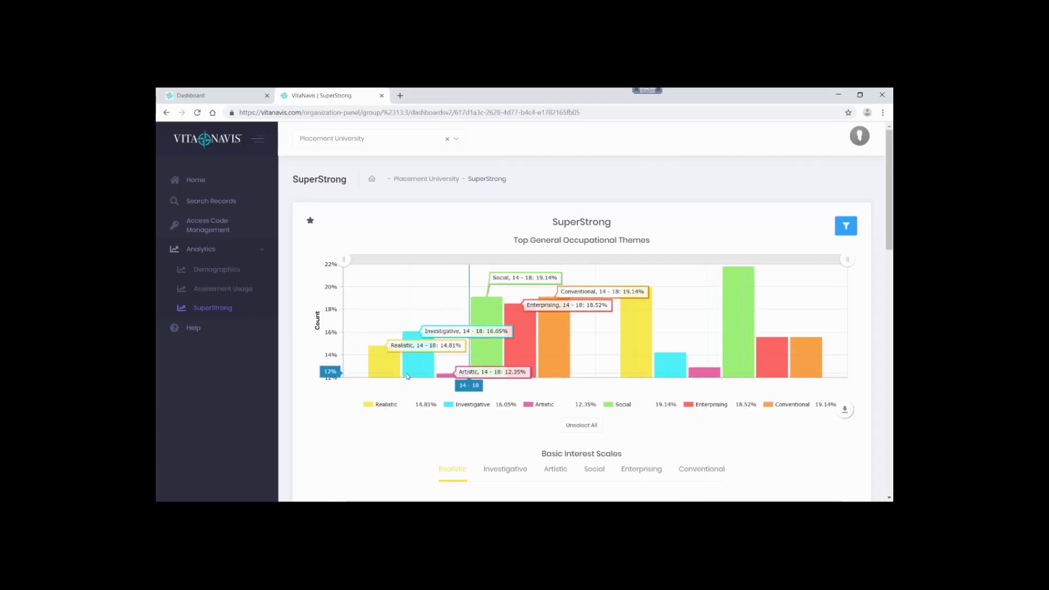
pyautogui.moveTo(639, 372)
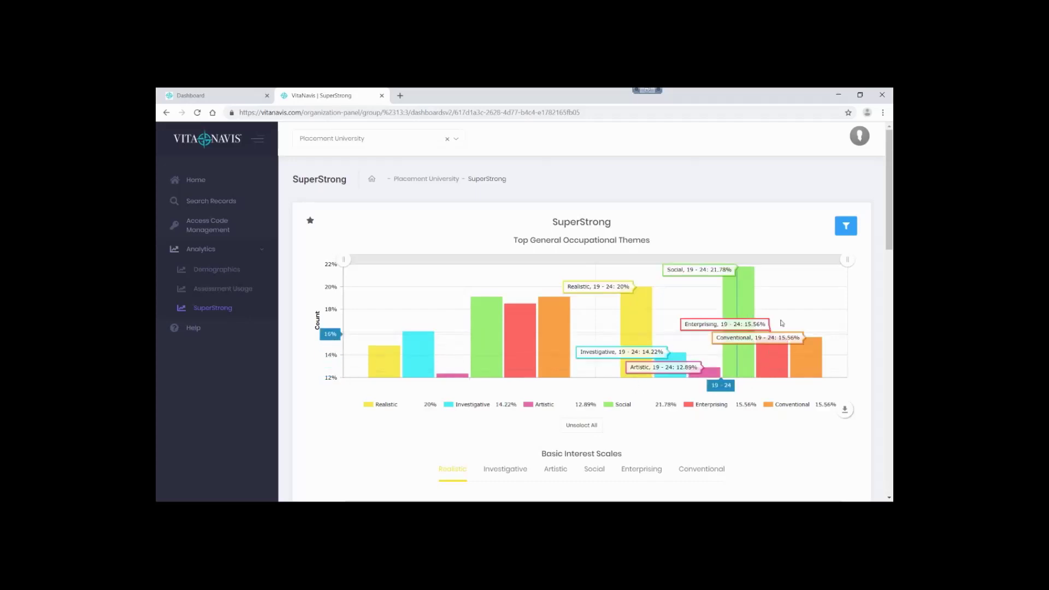
pyautogui.moveTo(845, 259); pyautogui.dragTo(635, 259)
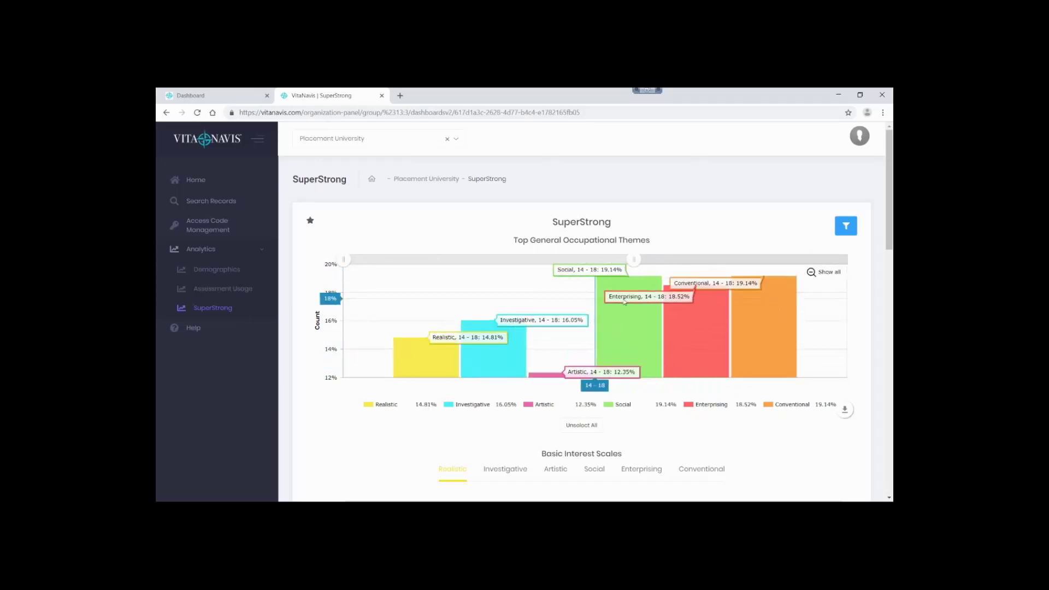
pyautogui.moveTo(634, 259); pyautogui.dragTo(846, 261)
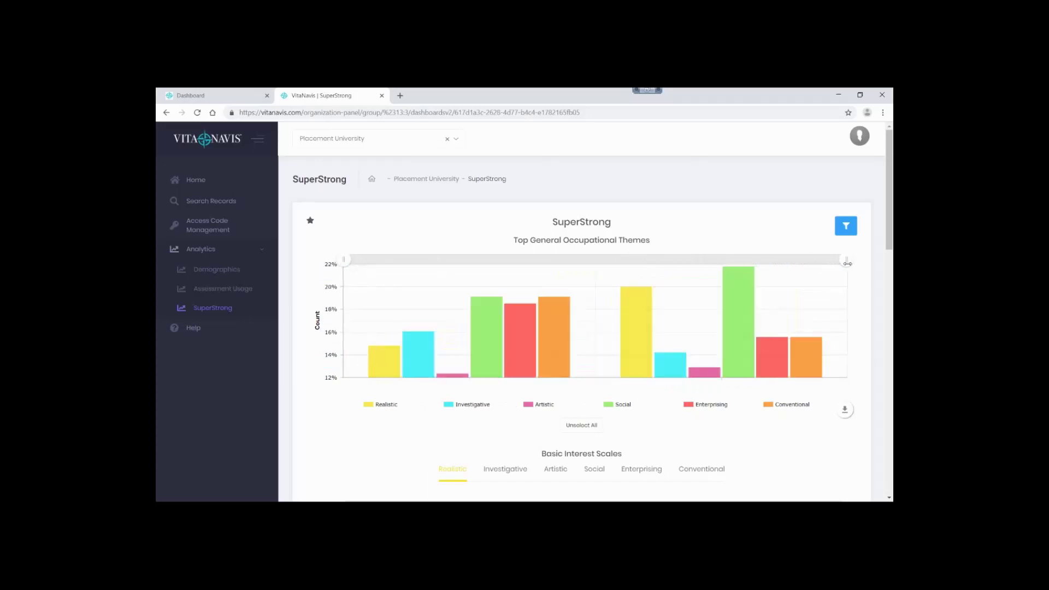
pyautogui.moveTo(344, 259); pyautogui.dragTo(535, 261)
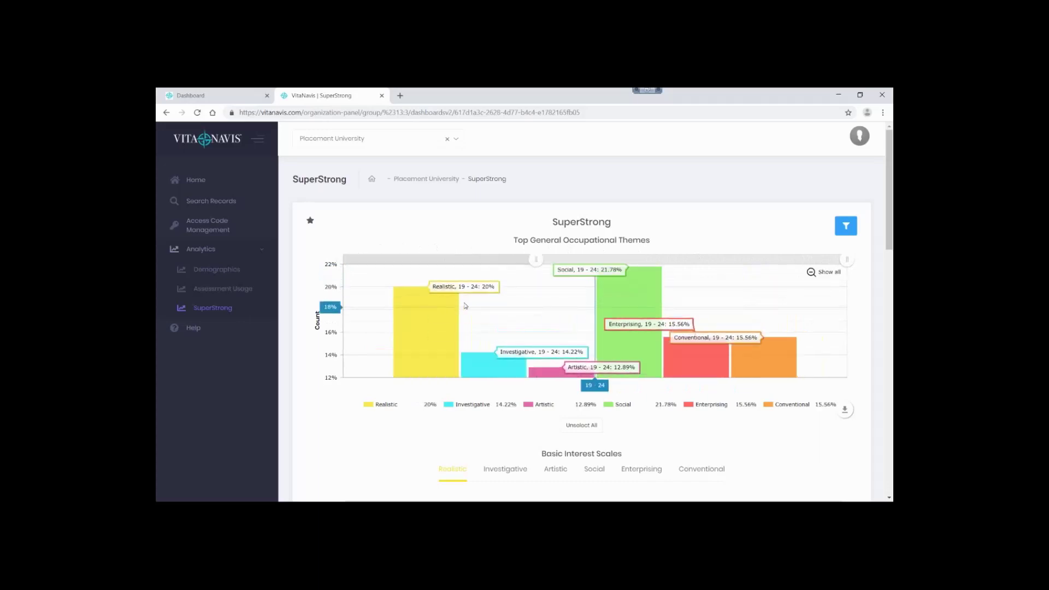
pyautogui.moveTo(536, 260); pyautogui.dragTo(332, 264)
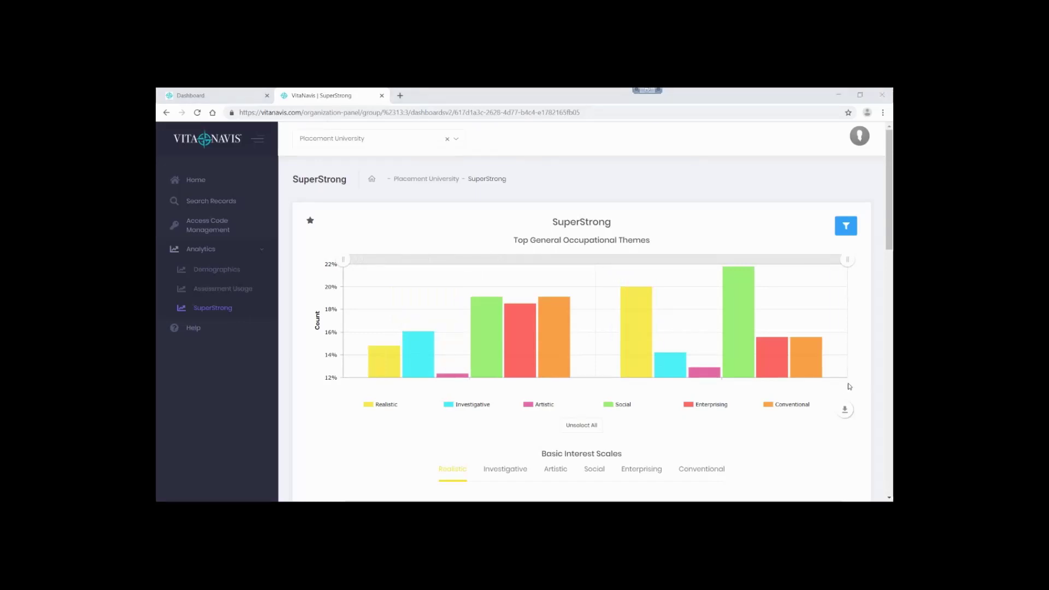
# - Export the occupational themes chart data as SuperStrong GOT Chart.xlsx
pyautogui.click(847, 419)
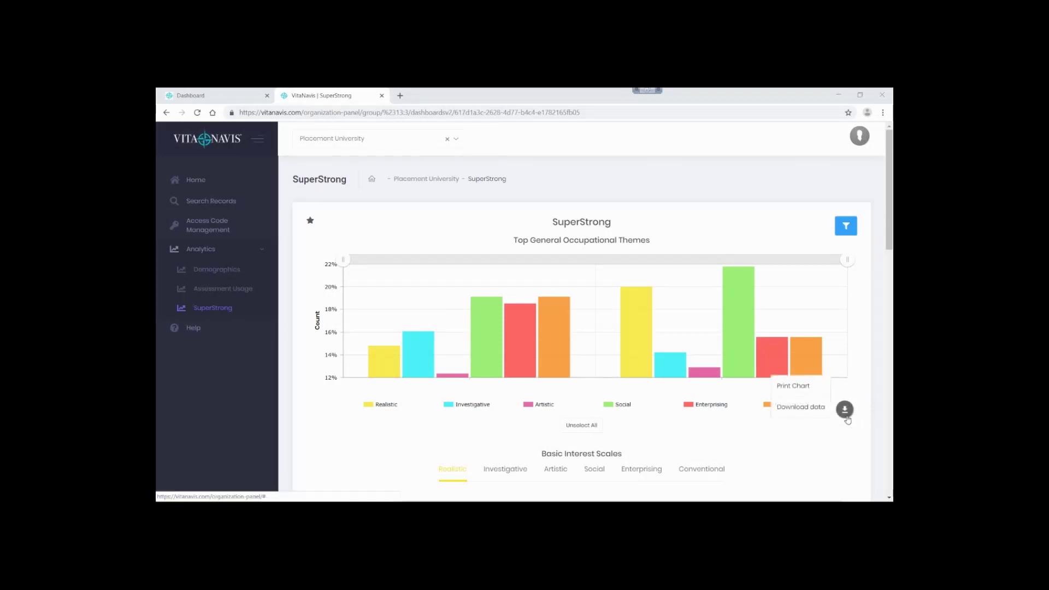
pyautogui.moveTo(822, 413)
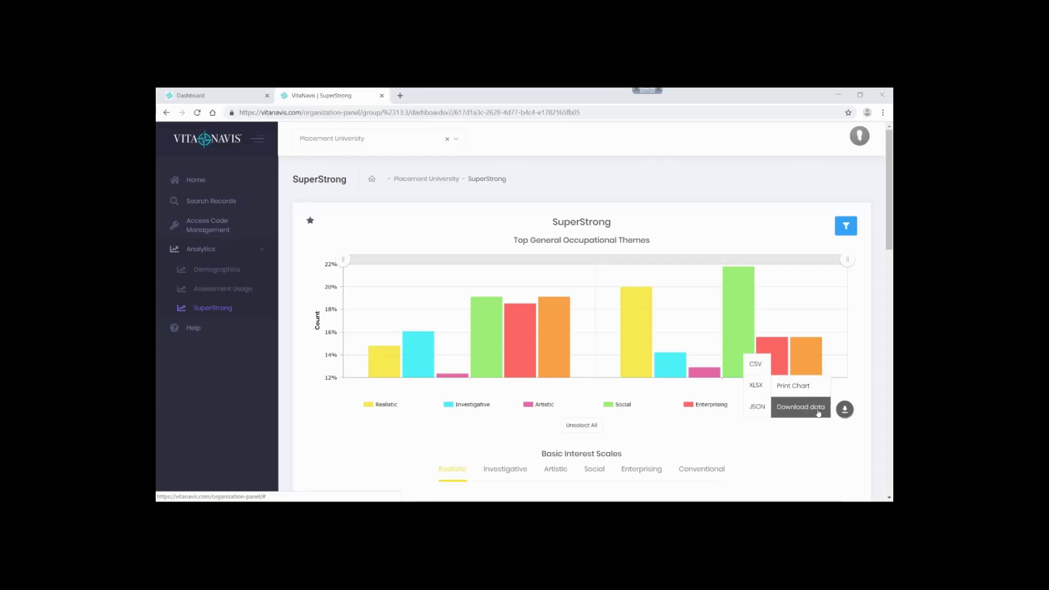
pyautogui.click(757, 383)
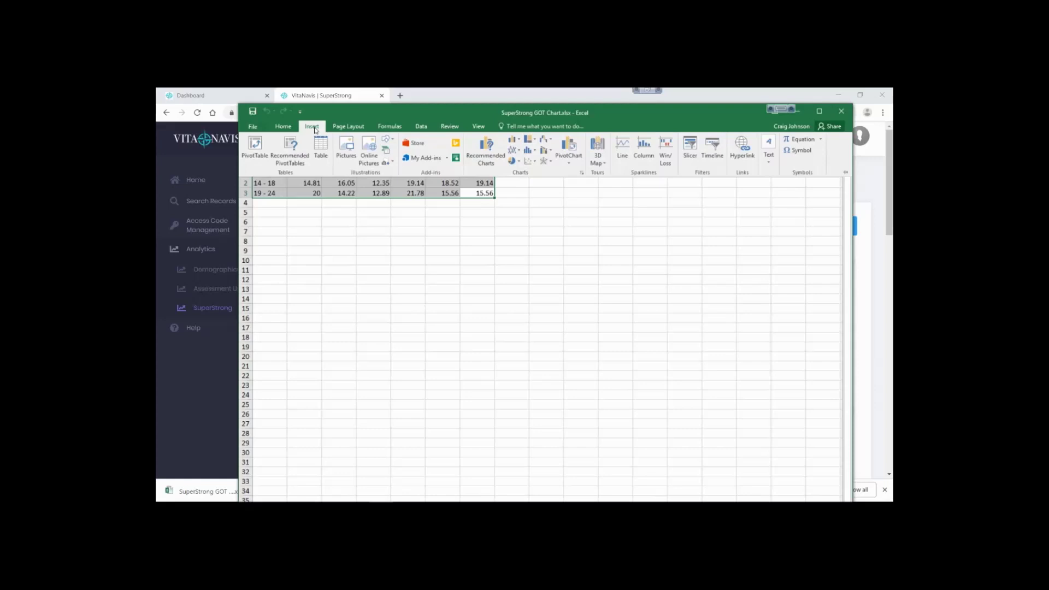
# - Insert a 2-D Clustered Column chart of the age-group percentages in Excel
pyautogui.click(514, 140)
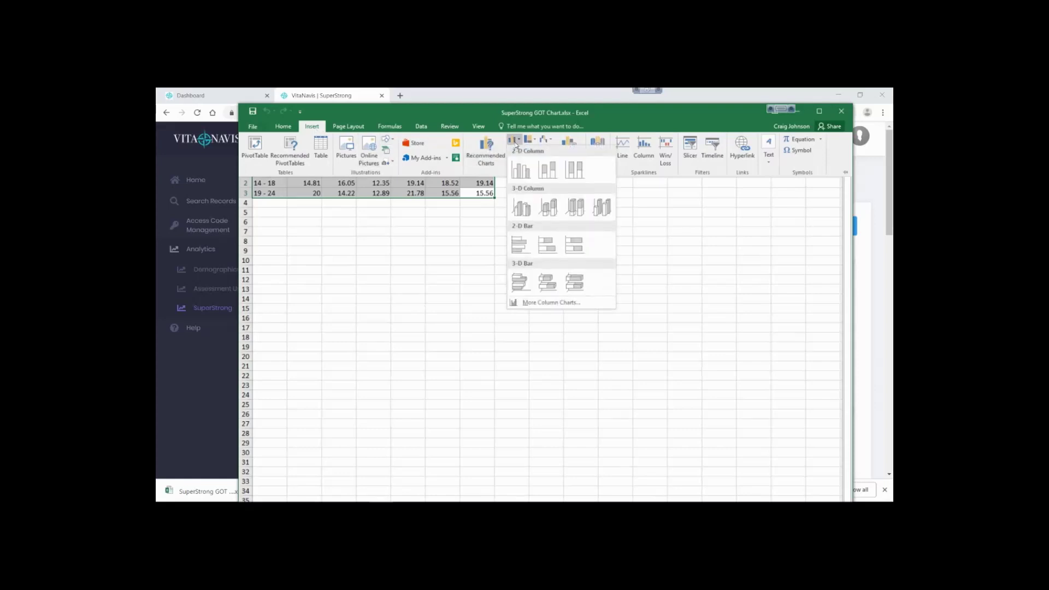
pyautogui.click(520, 170)
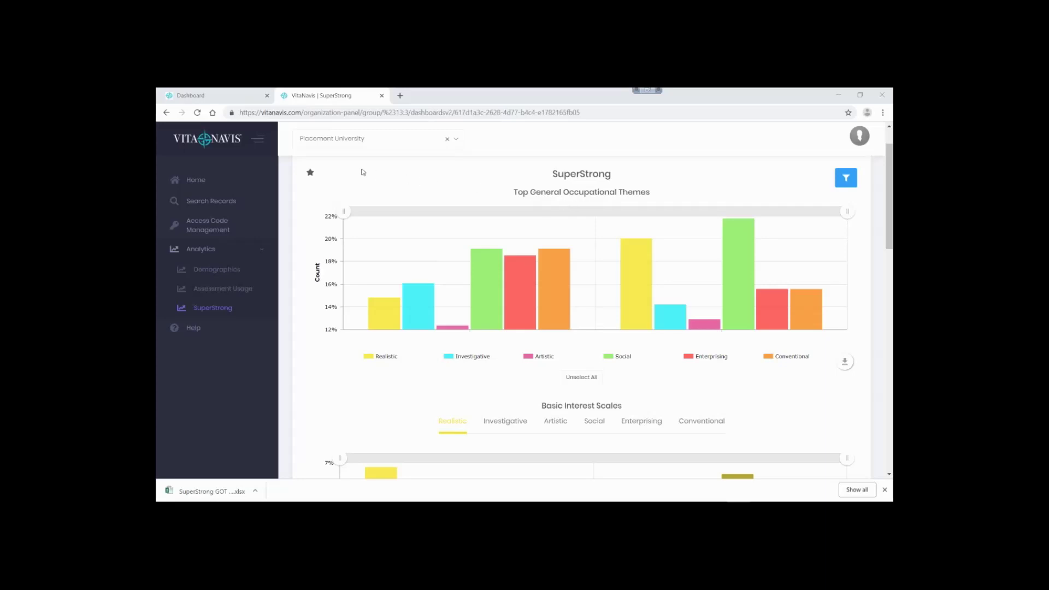
# - Save a custom filter titled 'Hello World' with description 'My first filter'
pyautogui.click(309, 172)
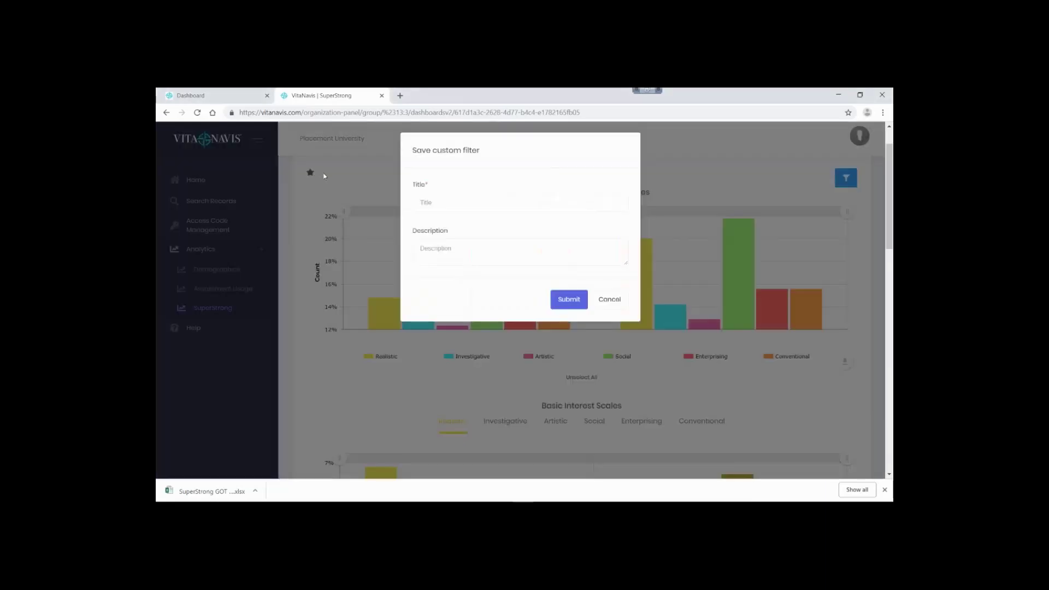
pyautogui.click(456, 200)
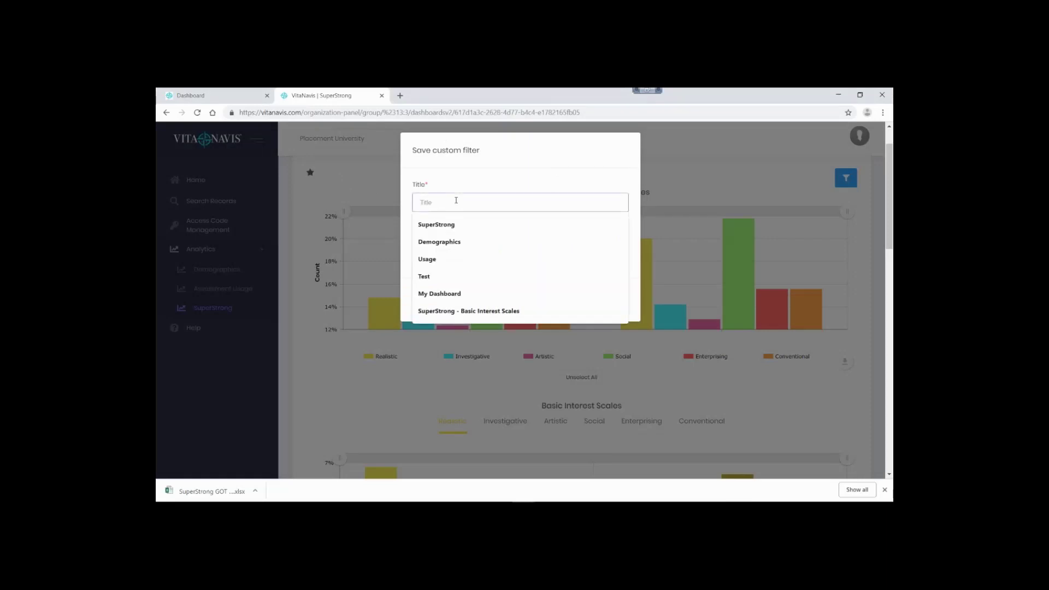
pyautogui.write('Hello')
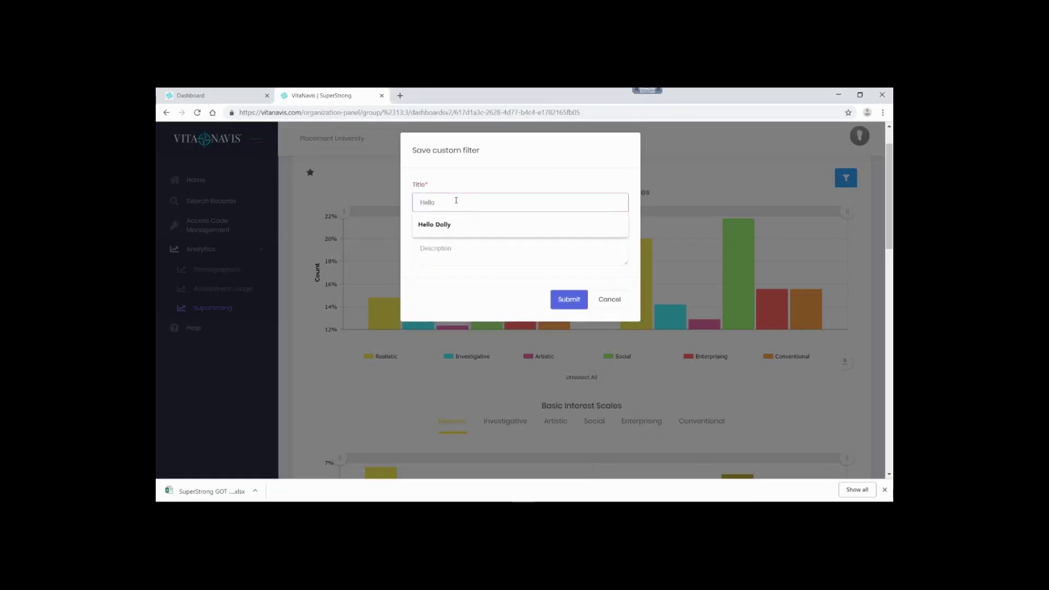
pyautogui.write(' World')
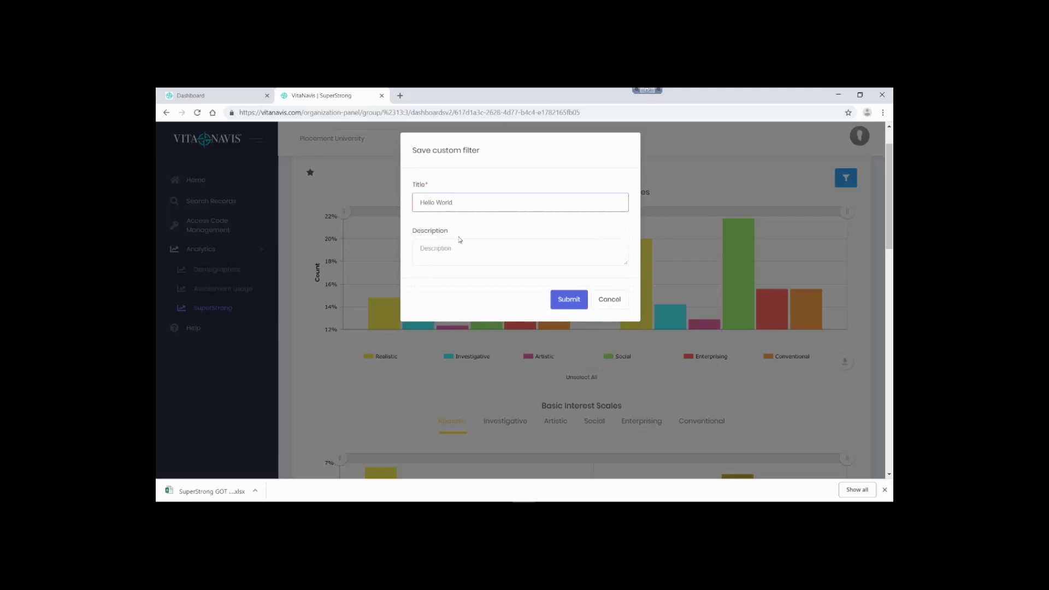
pyautogui.click(460, 264)
pyautogui.write('My first')
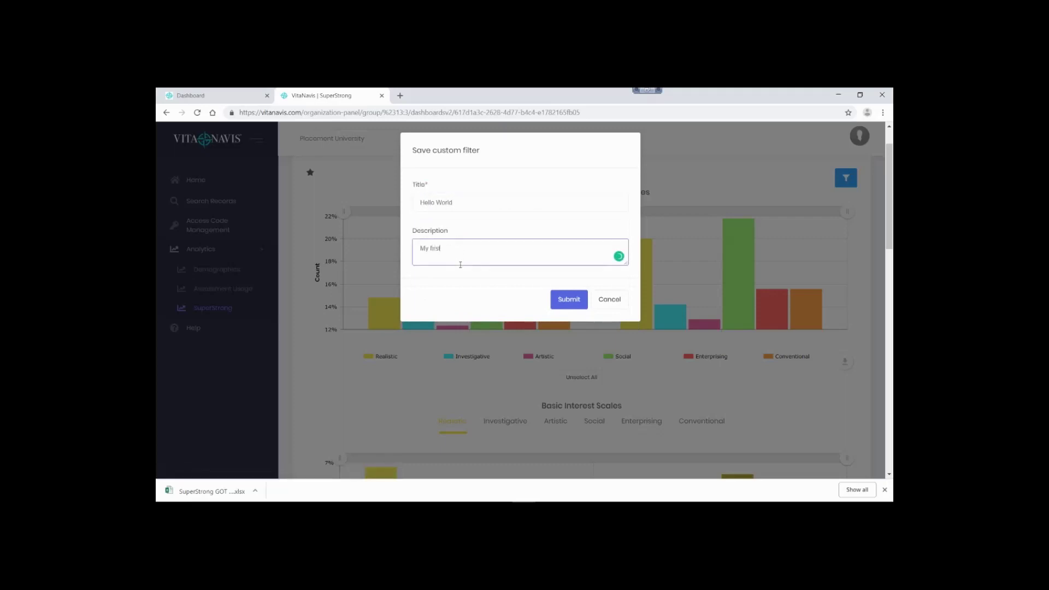
pyautogui.write(' filter')
pyautogui.click(557, 304)
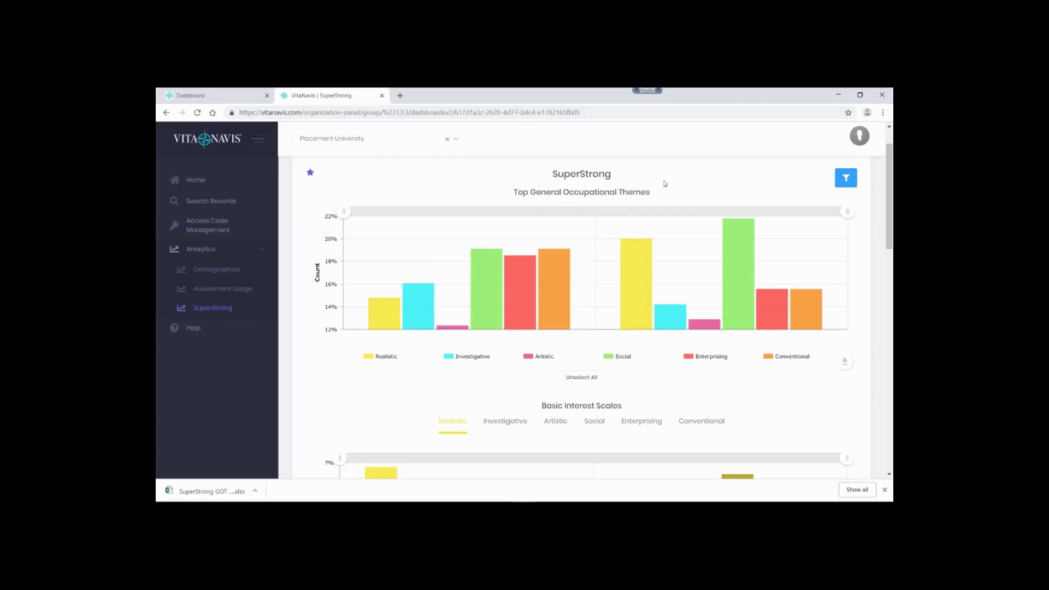
# - Apply the Default filter to the SuperStrong charts
pyautogui.moveTo(844, 184)
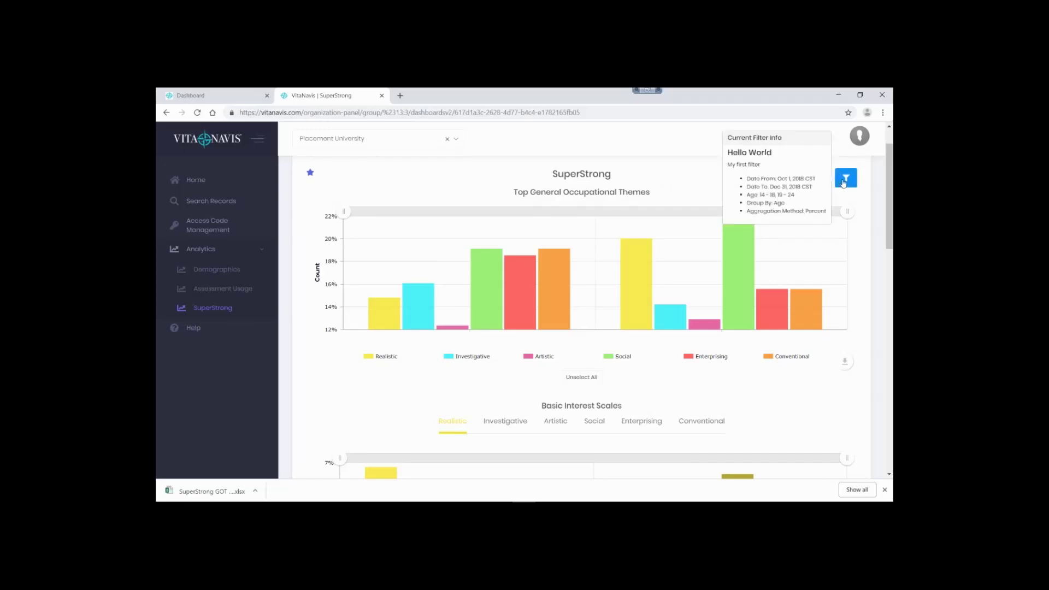
pyautogui.click(844, 183)
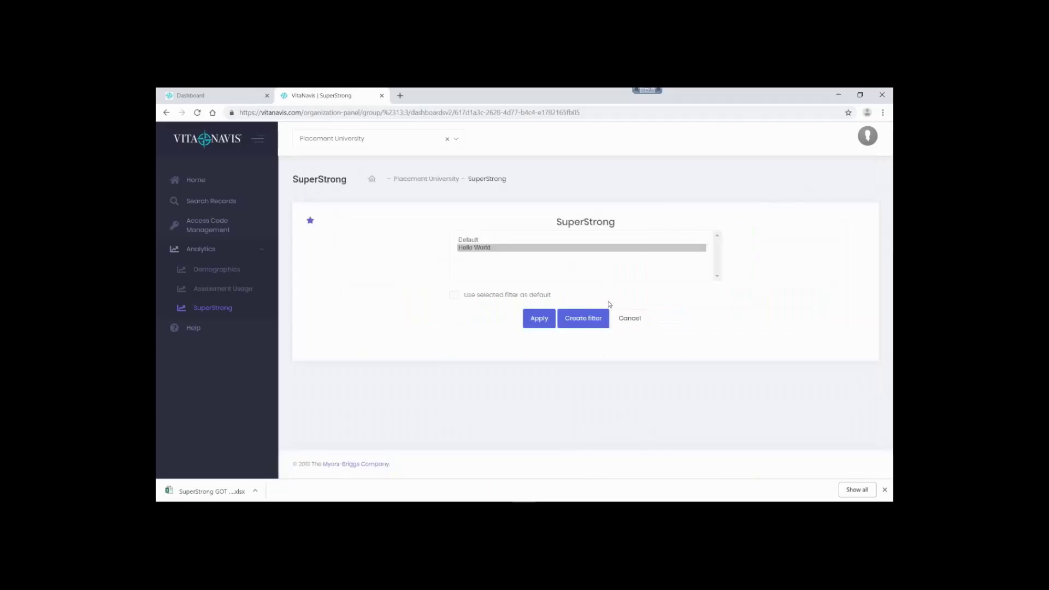
pyautogui.click(562, 240)
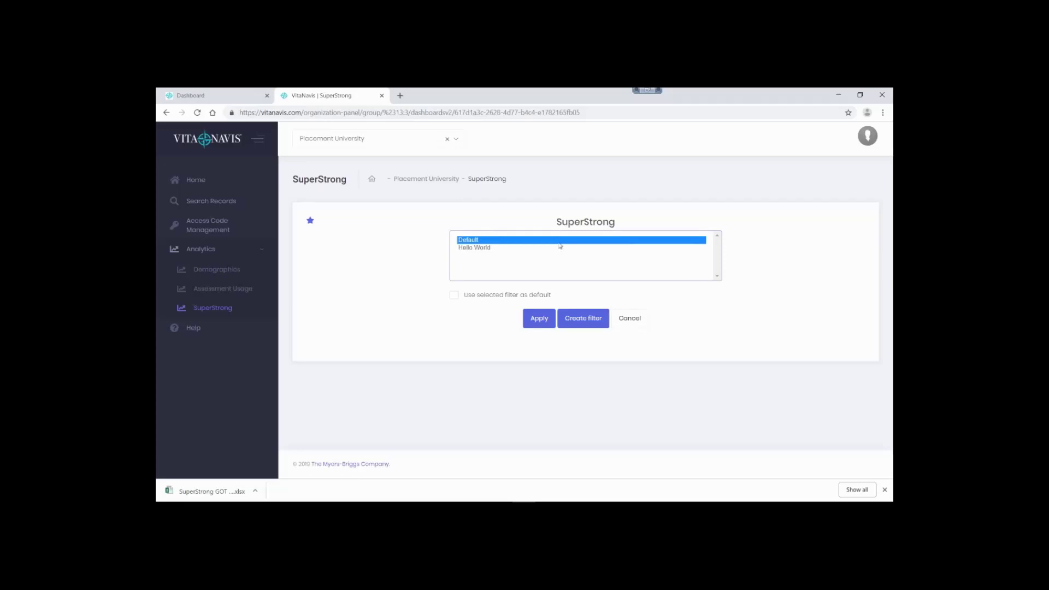
pyautogui.click(540, 318)
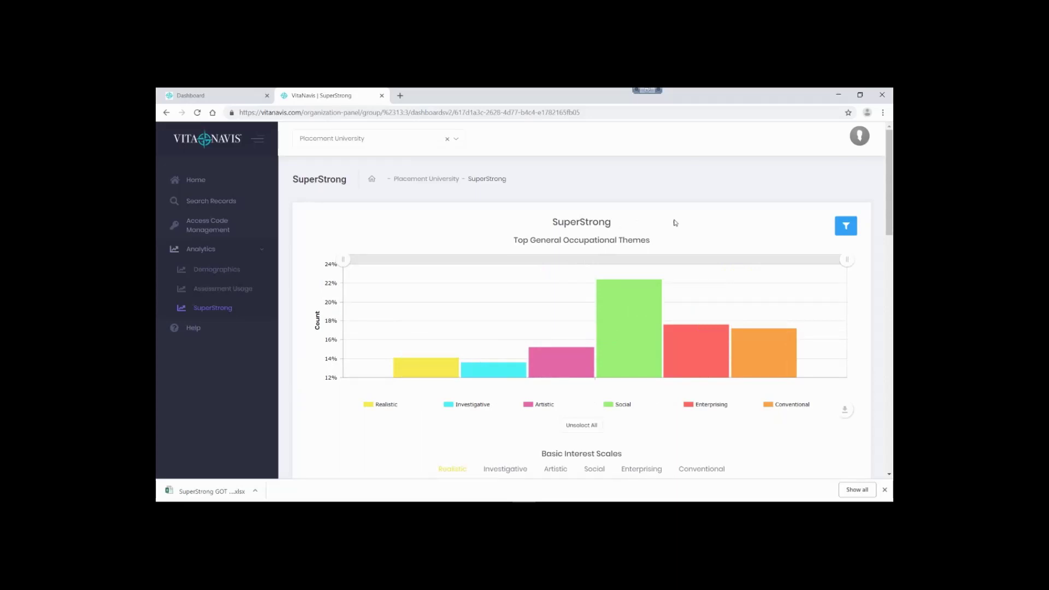
# - Switch the charts back to the saved Hello World filter
pyautogui.click(840, 230)
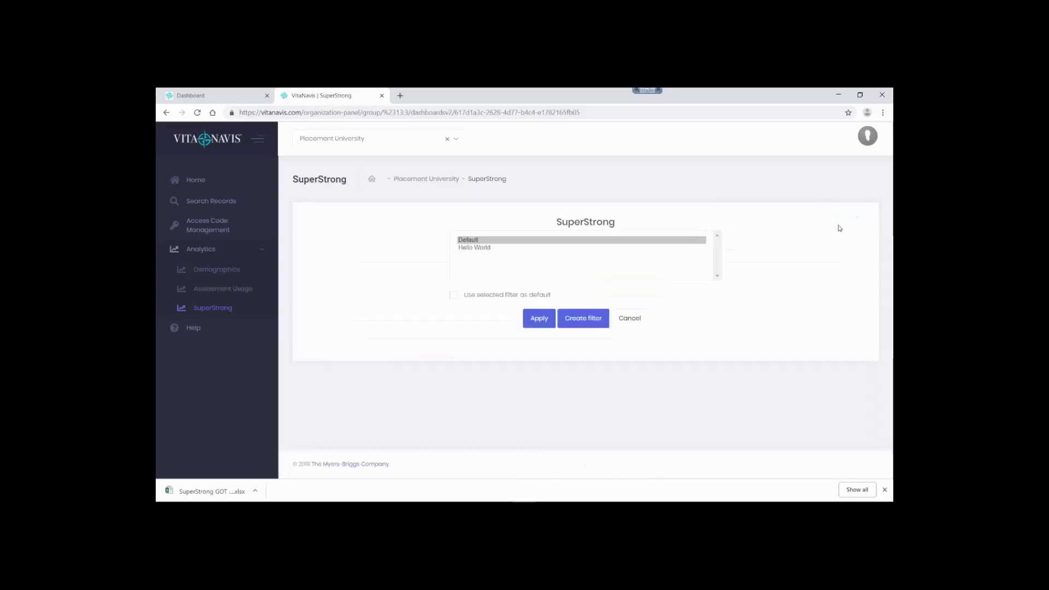
pyautogui.click(634, 249)
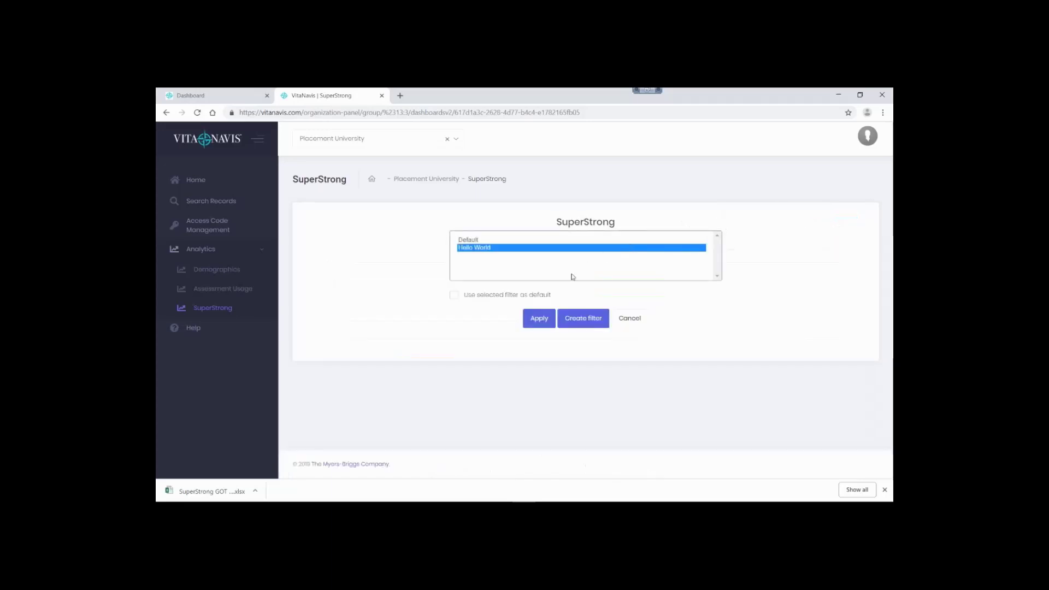
pyautogui.click(543, 319)
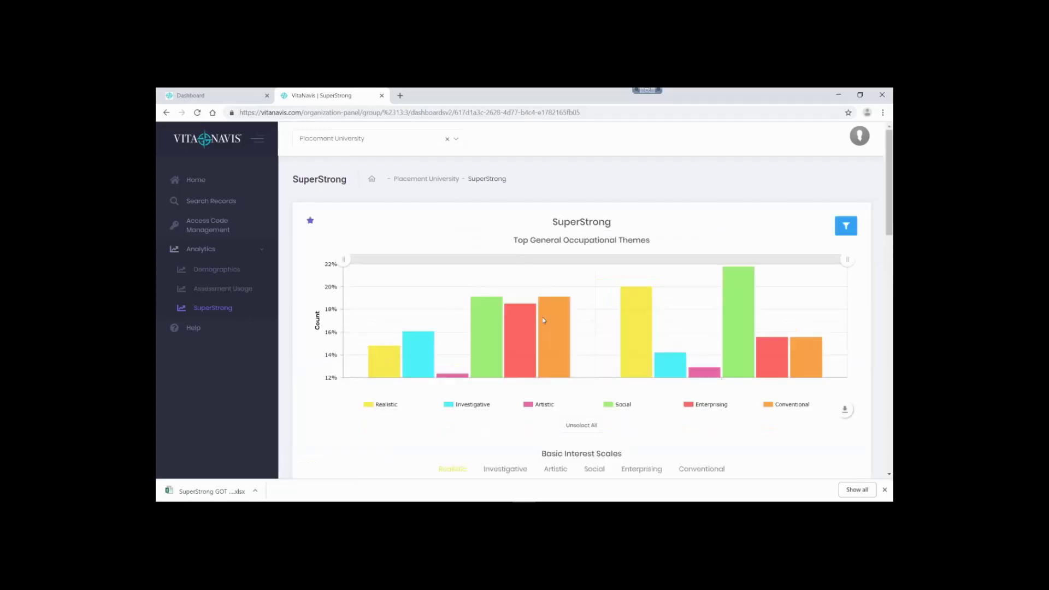
pyautogui.moveTo(838, 234)
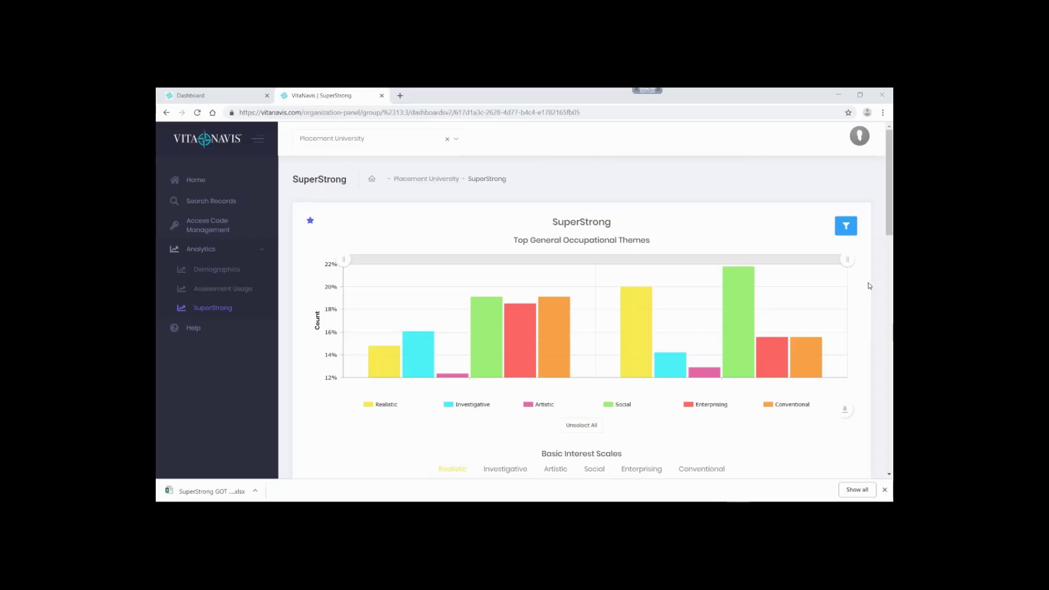
# - Select Hello World, tick 'Use selected filter as default', and apply it
pyautogui.click(845, 226)
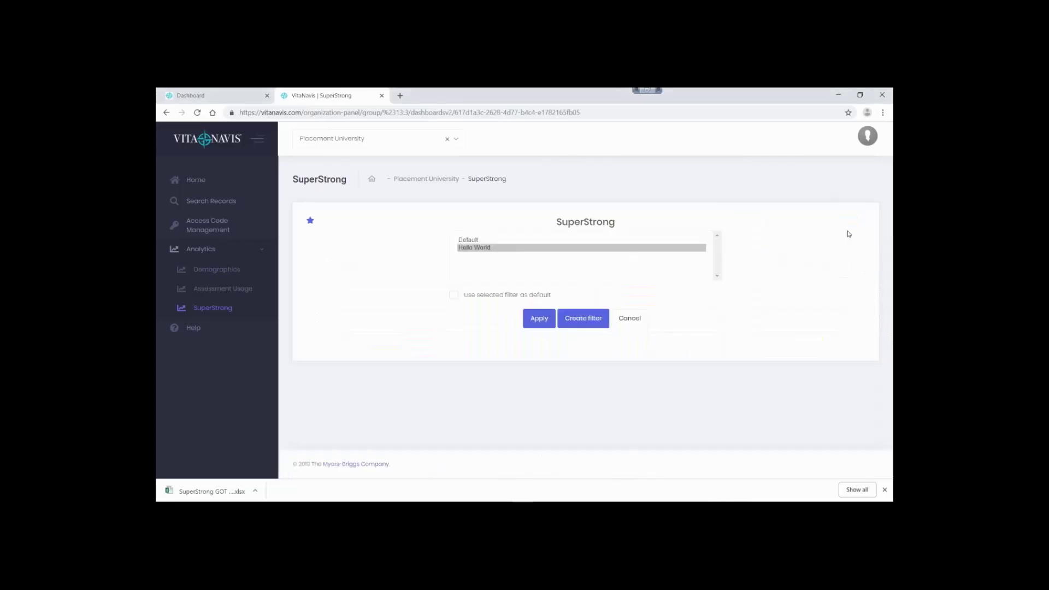
pyautogui.click(650, 249)
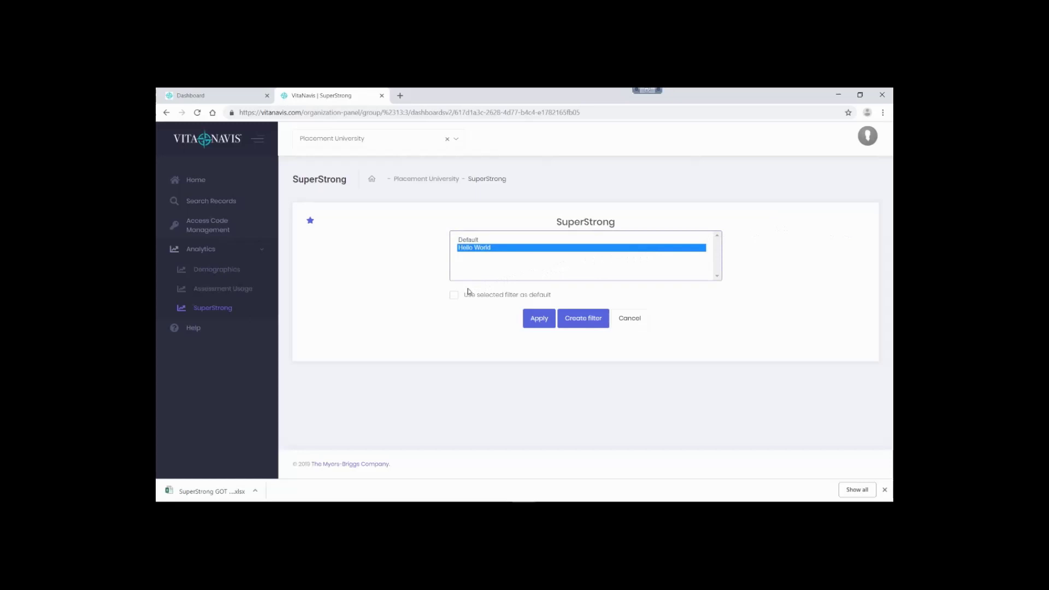
pyautogui.click(454, 297)
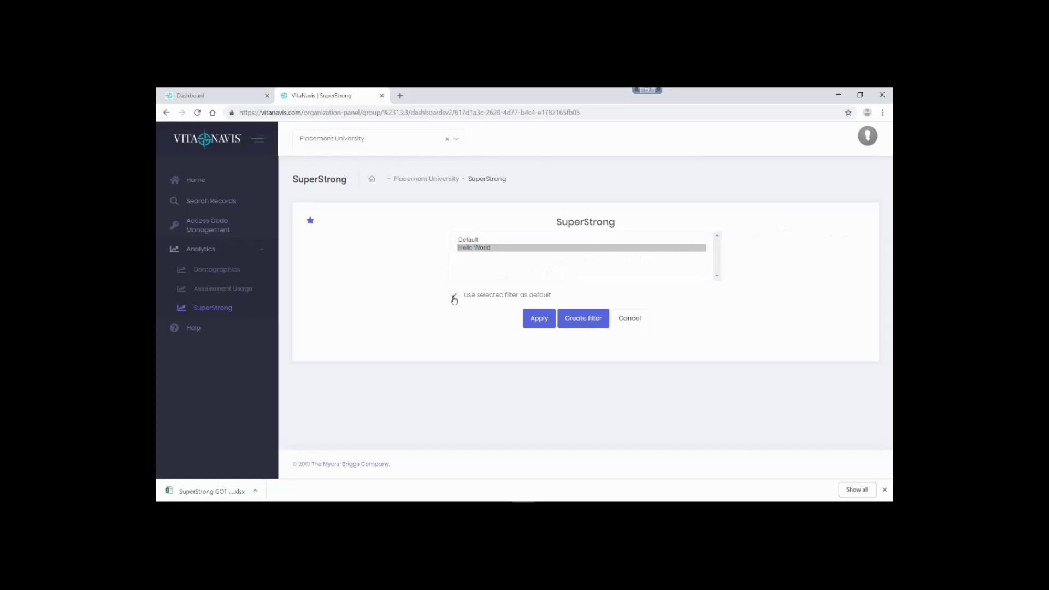
pyautogui.click(534, 320)
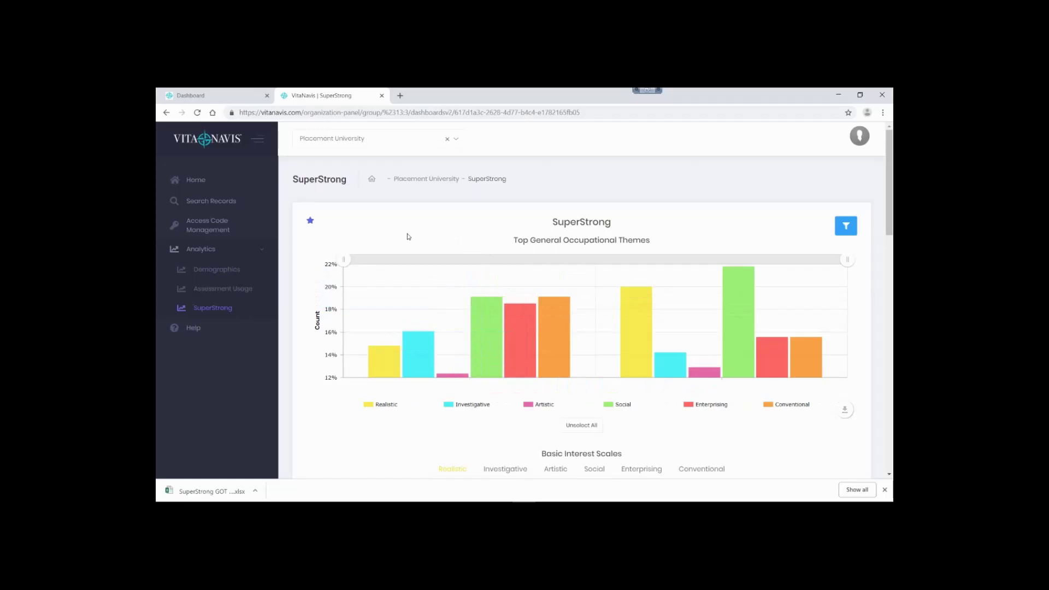
# - Reload SuperStrong via Demographics to confirm Hello World loads, then select the Default filter
pyautogui.click(237, 273)
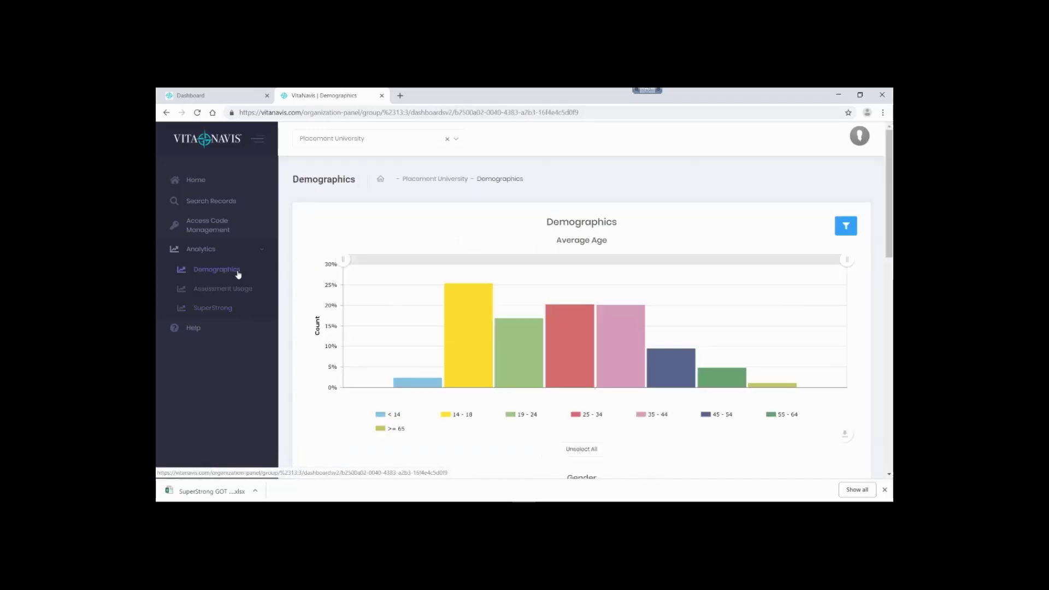
pyautogui.click(225, 308)
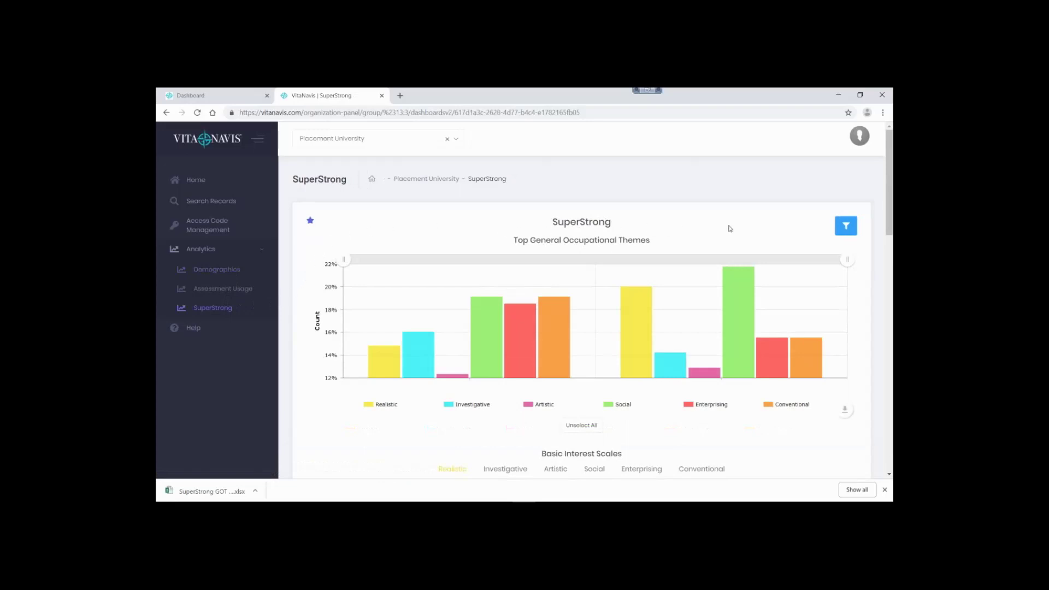
pyautogui.click(841, 227)
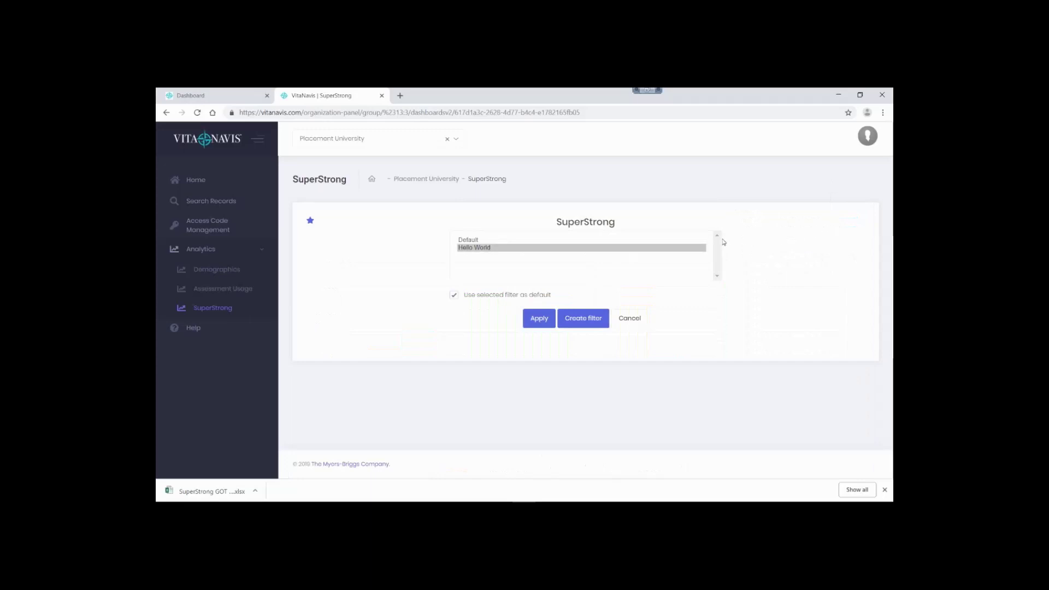
pyautogui.click(681, 240)
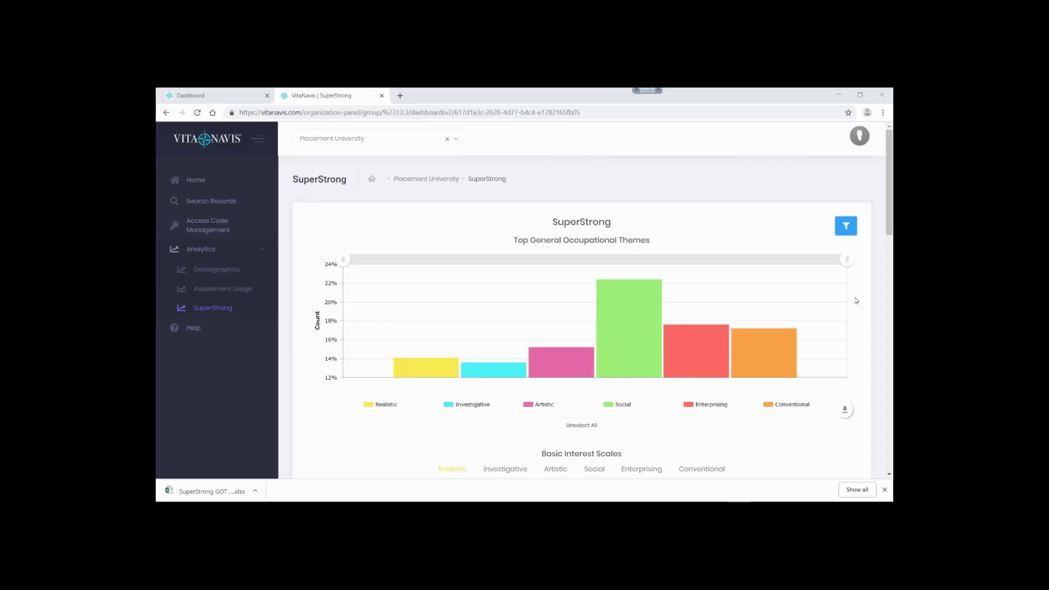
# - Apply the Hello World filter to the charts
pyautogui.click(850, 232)
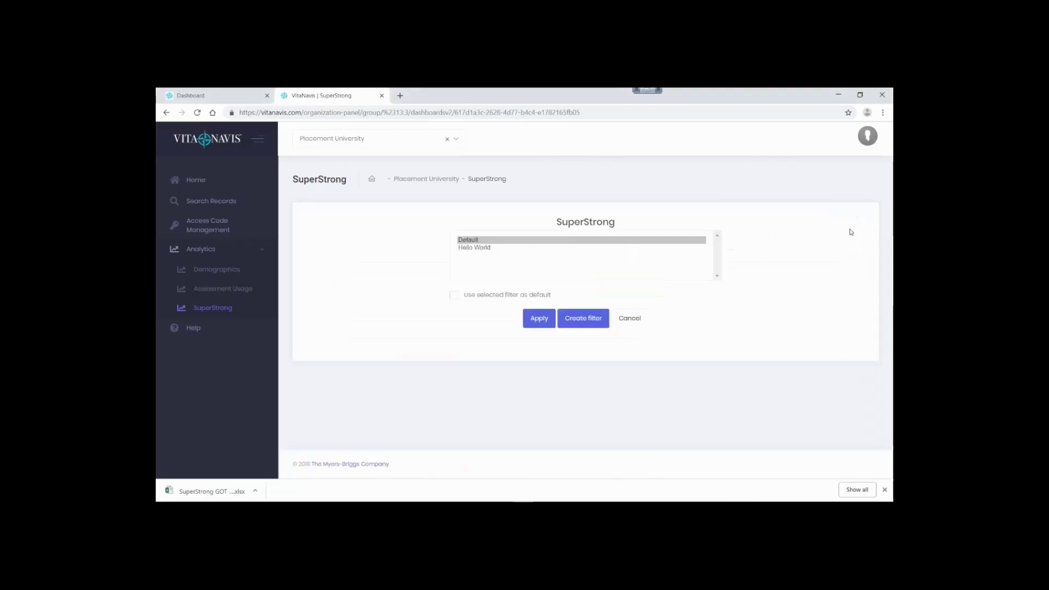
pyautogui.click(637, 249)
pyautogui.click(538, 318)
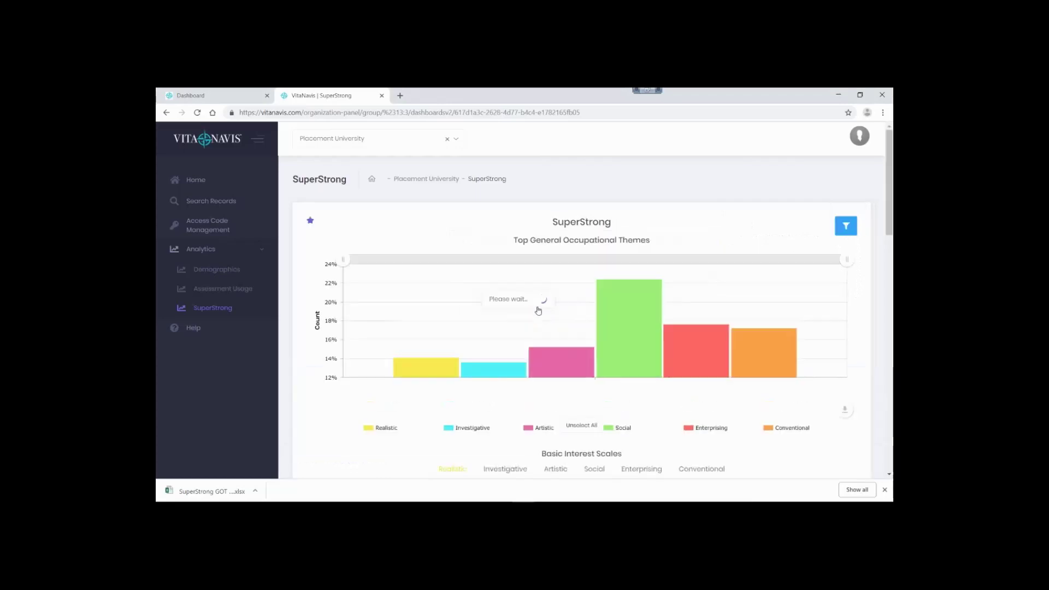
# - Delete the Hello World filter and switch back to the Default filter
pyautogui.click(310, 220)
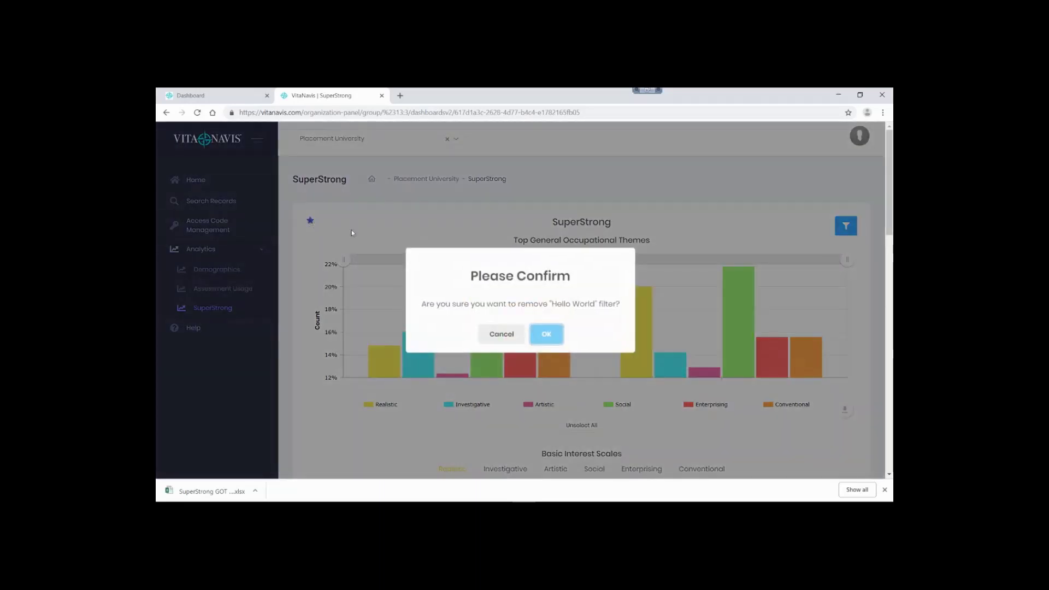
pyautogui.click(546, 334)
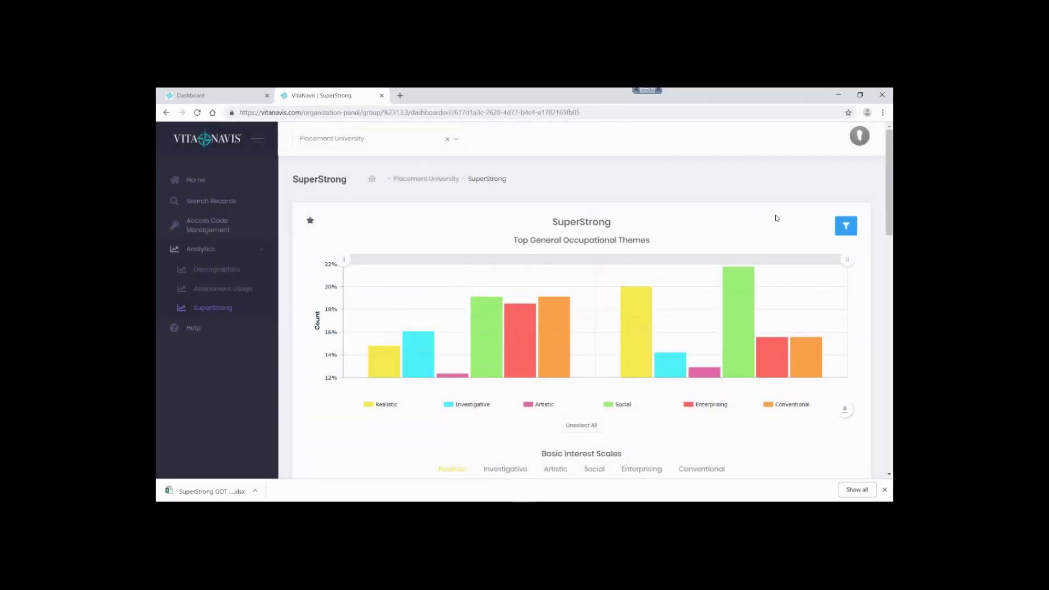
pyautogui.click(845, 230)
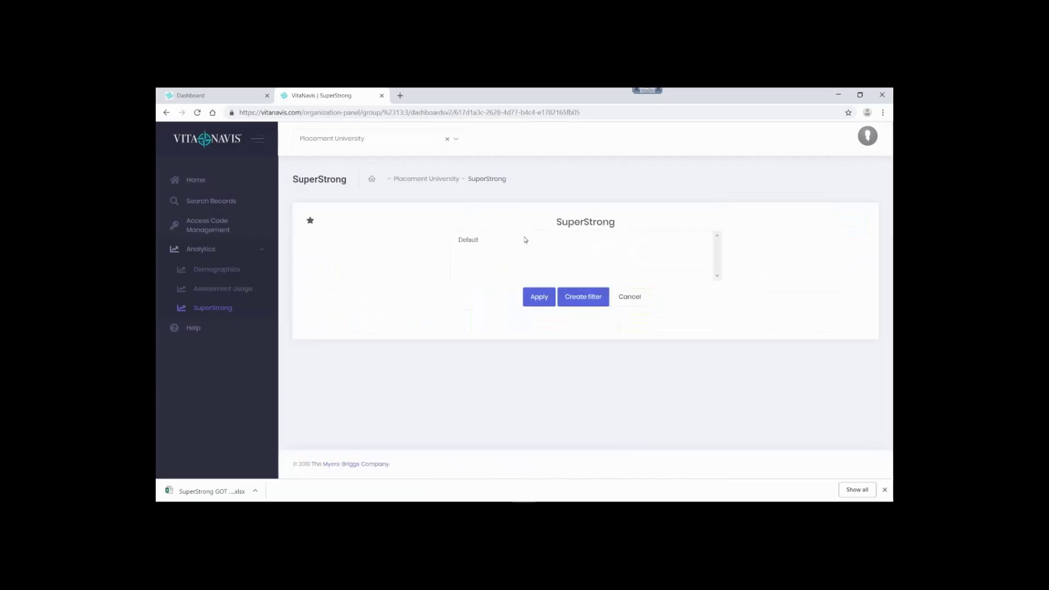
pyautogui.click(500, 243)
# - Apply the Default filter so the SuperStrong charts show unfiltered results
pyautogui.click(533, 296)
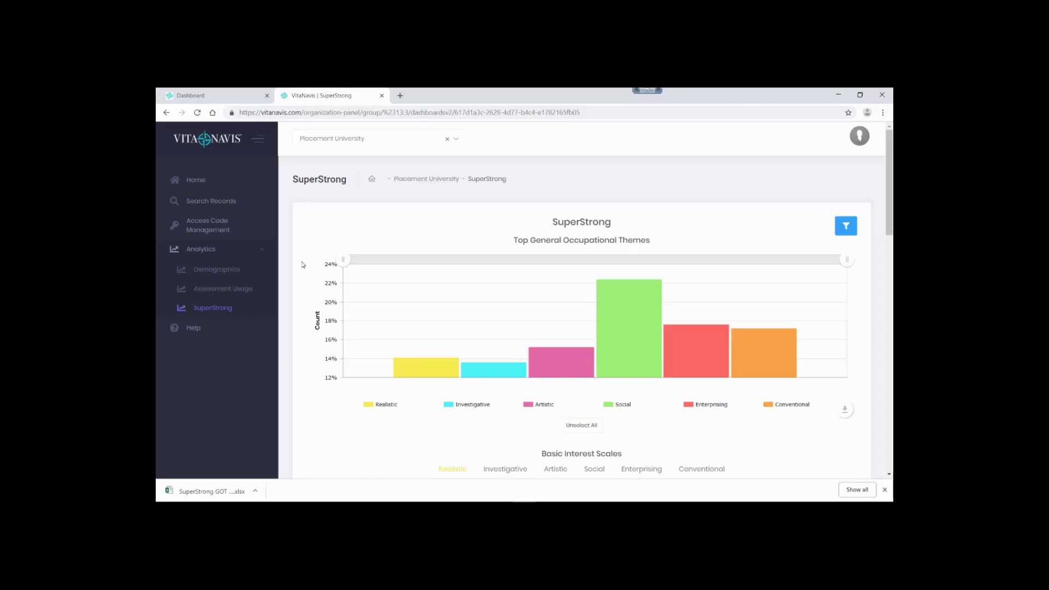
# - Go via Assessment Usage to the Demographics dashboard for Placement University
pyautogui.click(251, 289)
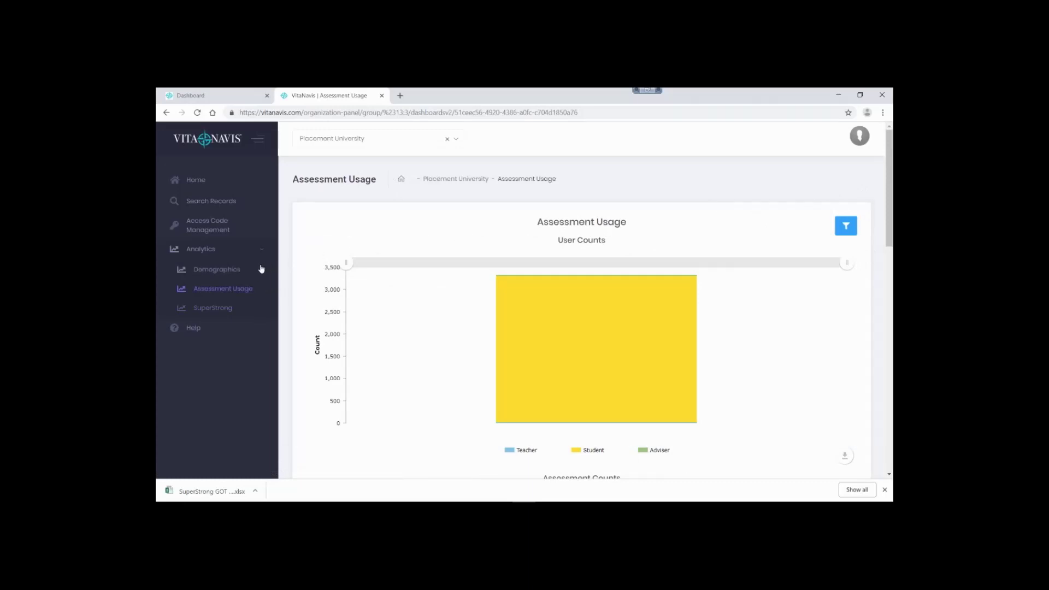
pyautogui.click(244, 271)
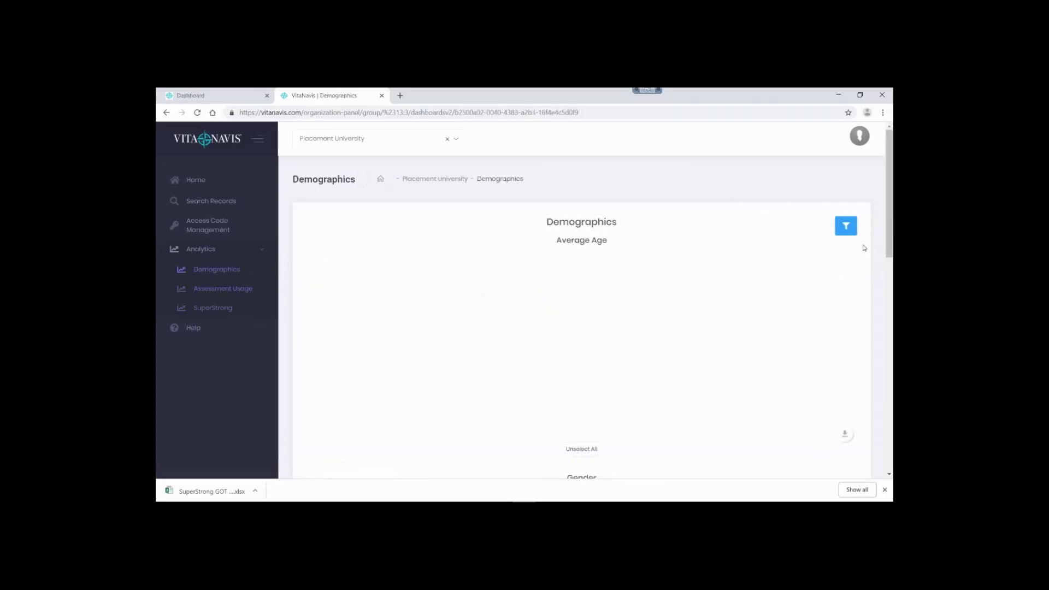